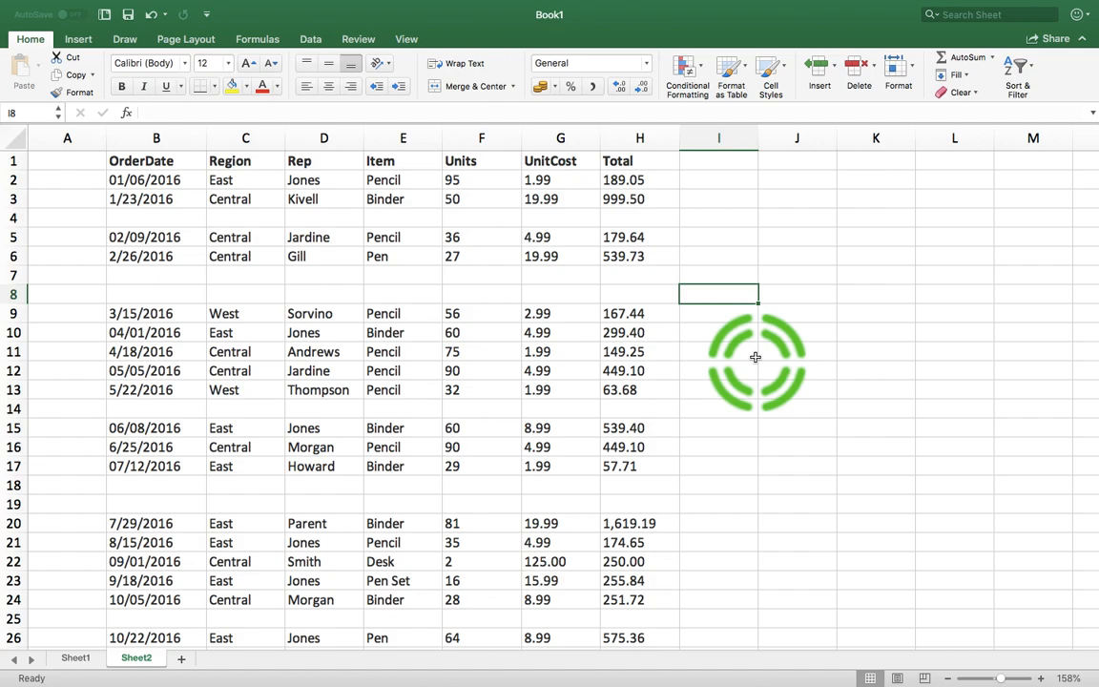
# Copy the Region and Rep columns from Sheet2 into columns C and D of a new sheet
pyautogui.click(13, 179)
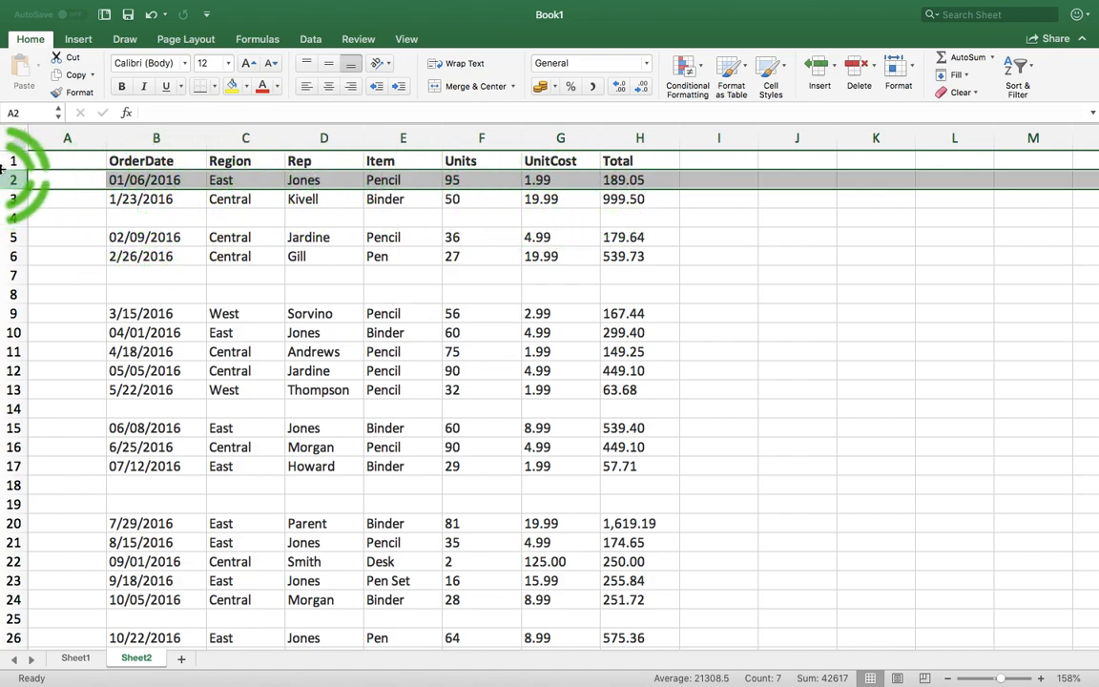
pyautogui.click(11, 371)
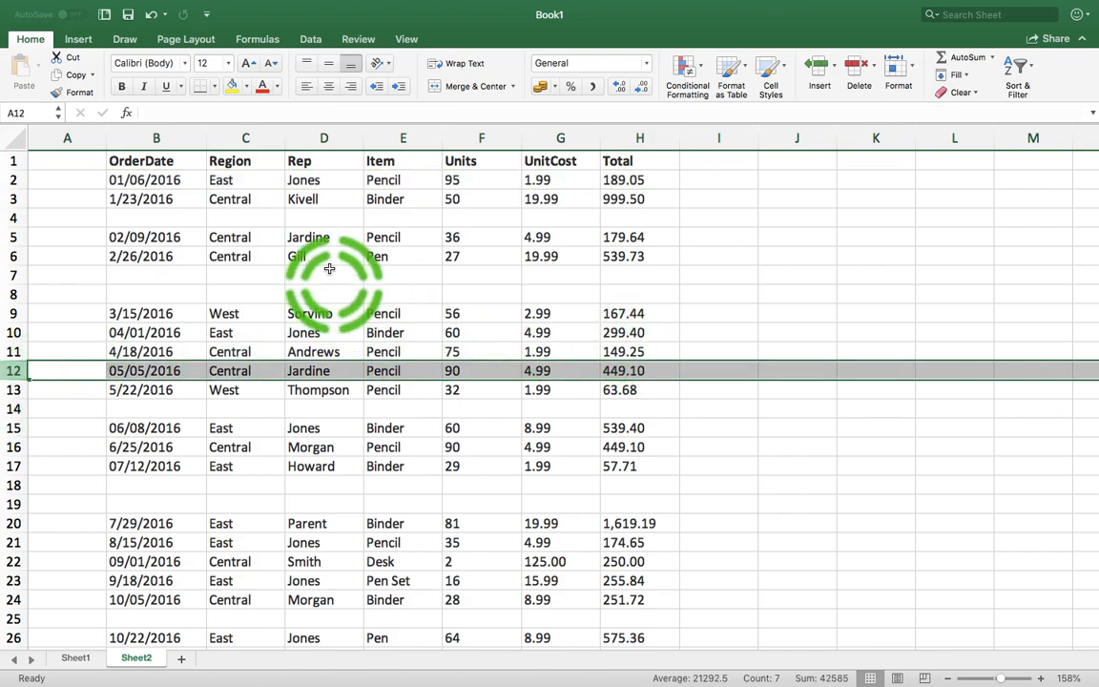
pyautogui.click(236, 138)
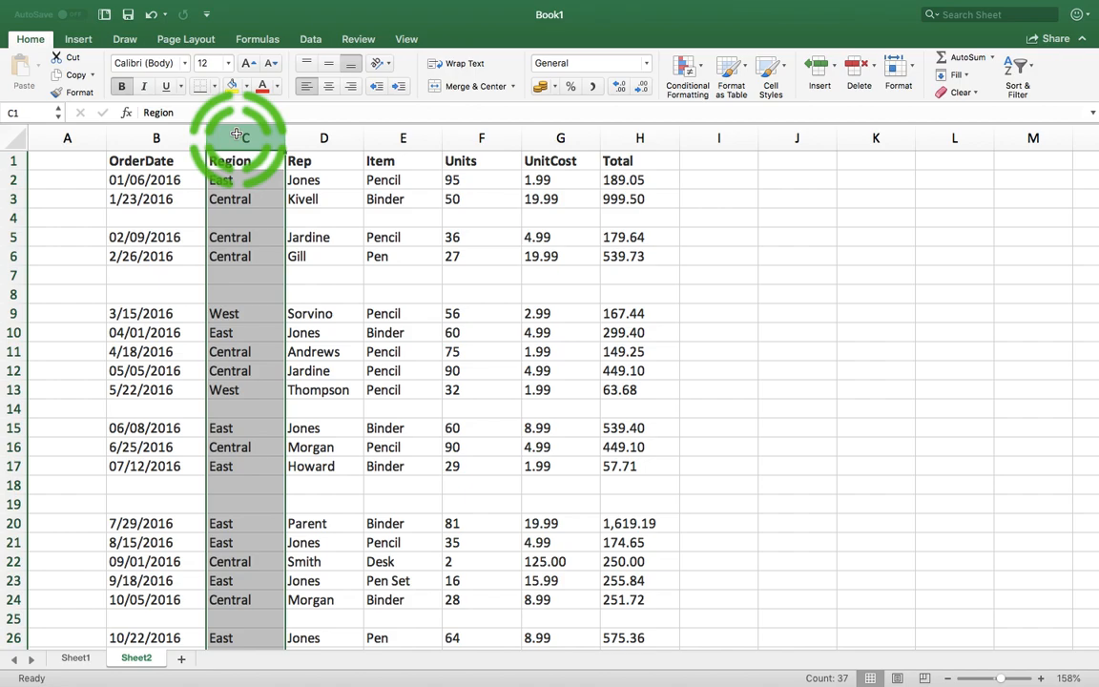
pyautogui.hotkey('shift', 'Right')
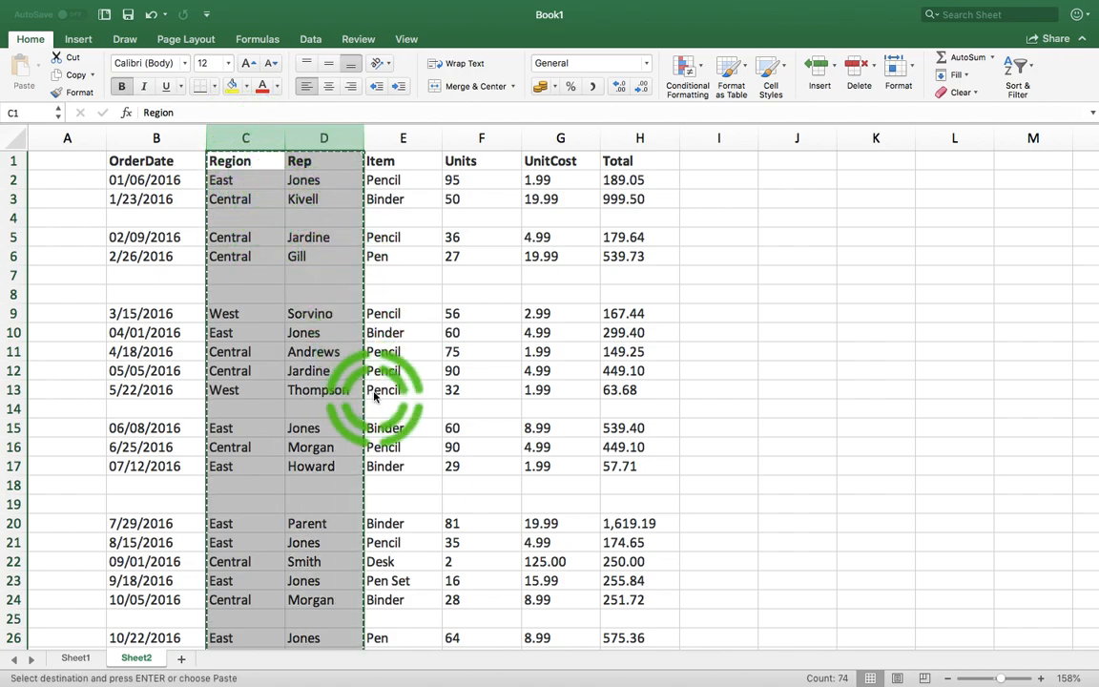
pyautogui.click(182, 661)
pyautogui.click(150, 133)
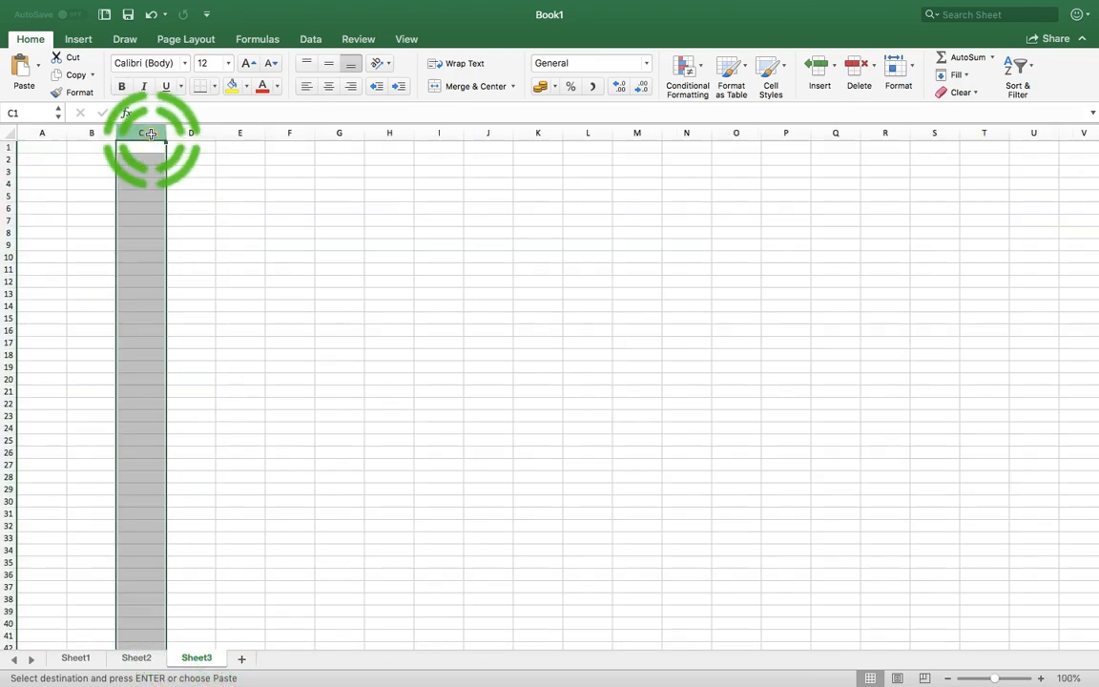
pyautogui.press('super+v')
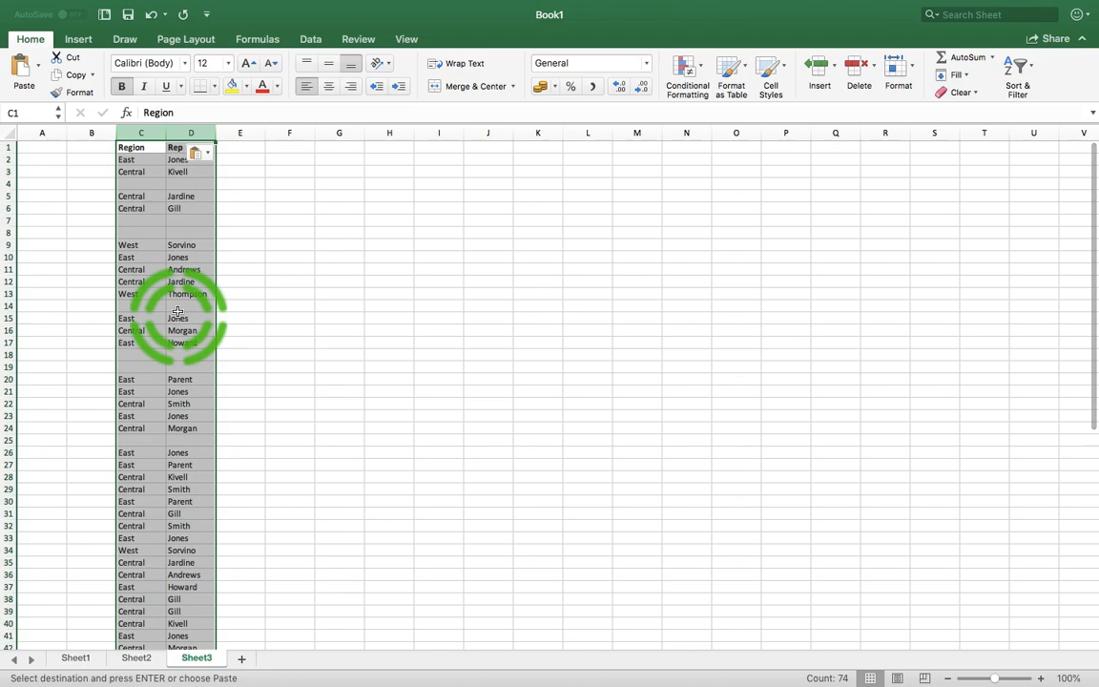
pyautogui.scroll(5, 177, 312)
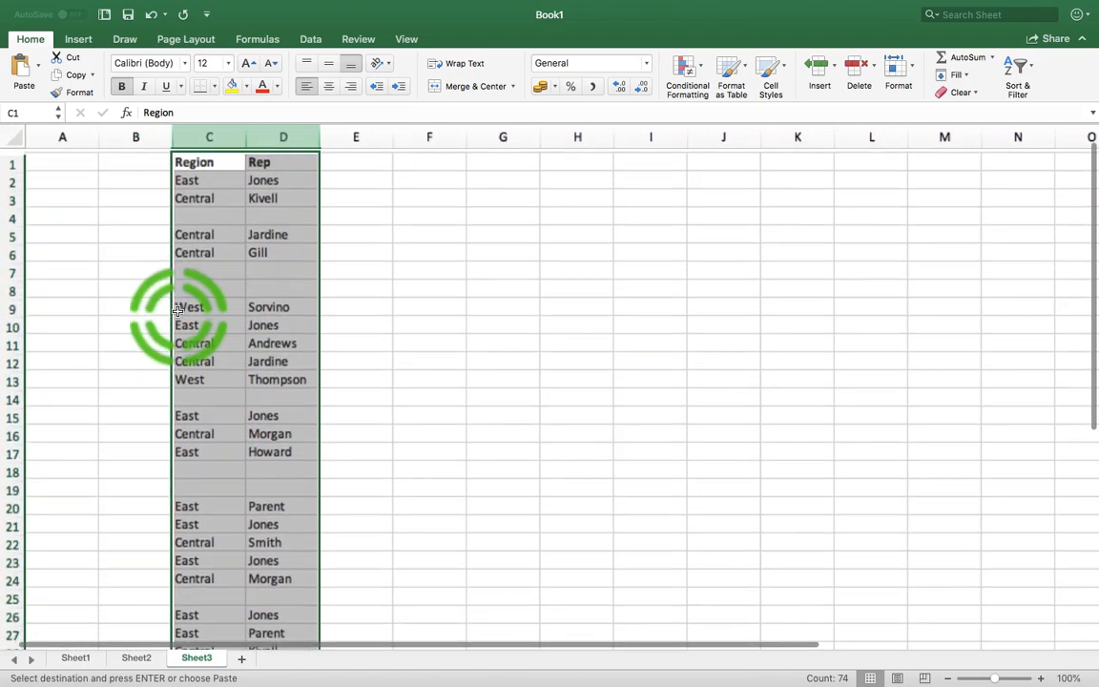
pyautogui.click(510, 270)
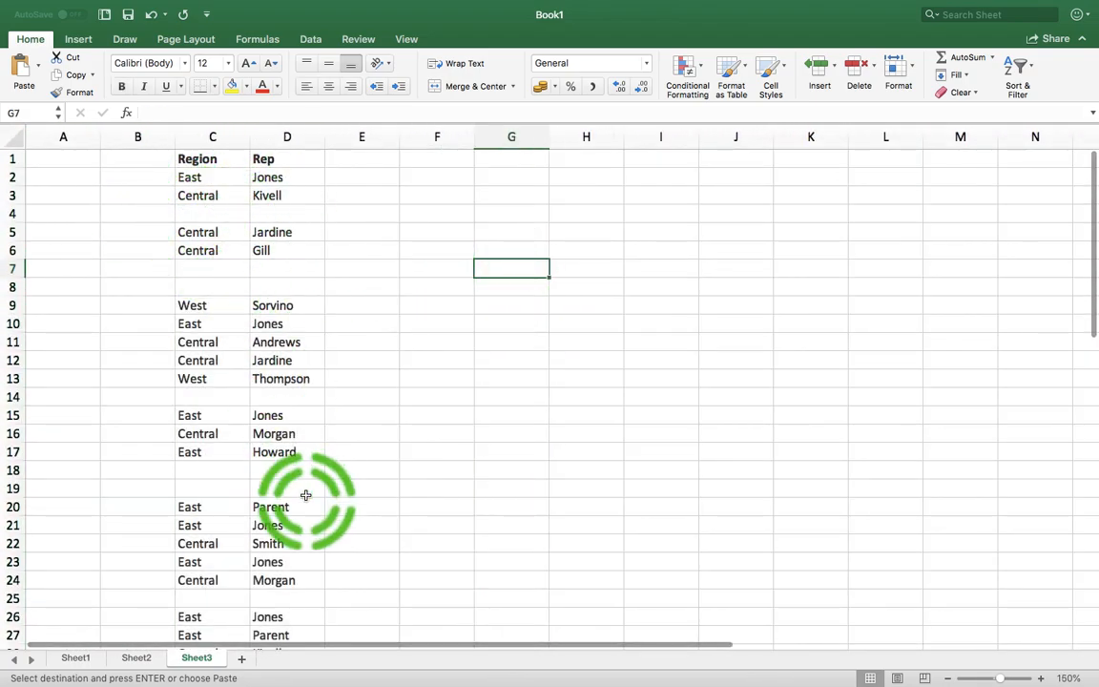
# Switch to Safari to view the web page with the original Excel sample data, and return to Excel
pyautogui.moveTo(324, 676)
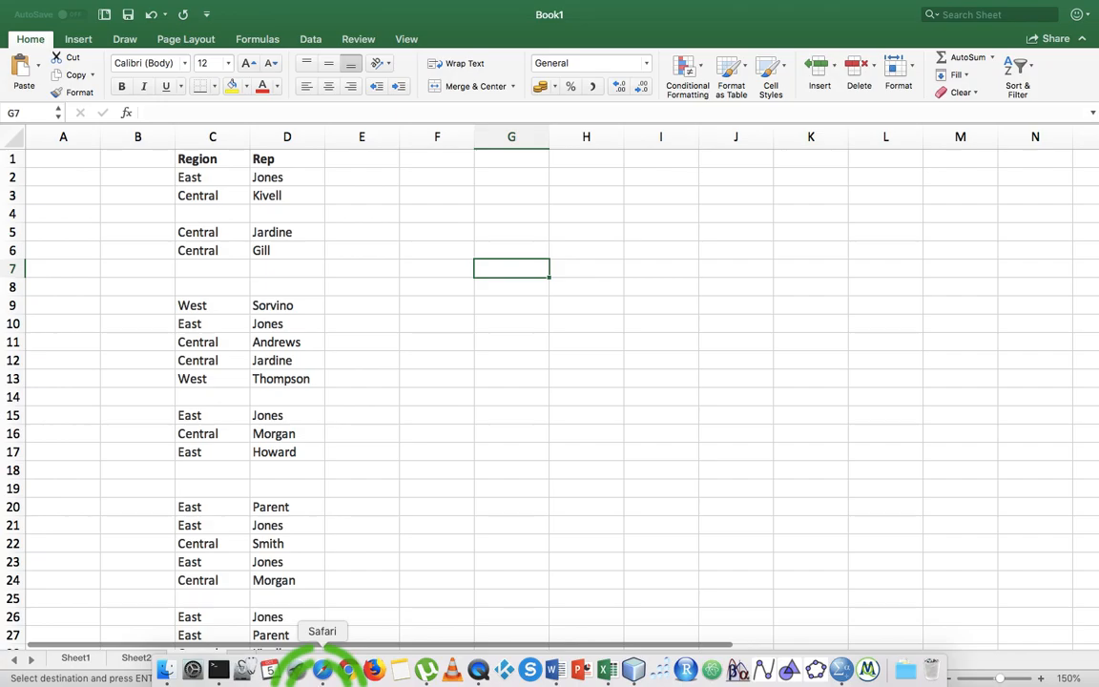
pyautogui.click(325, 672)
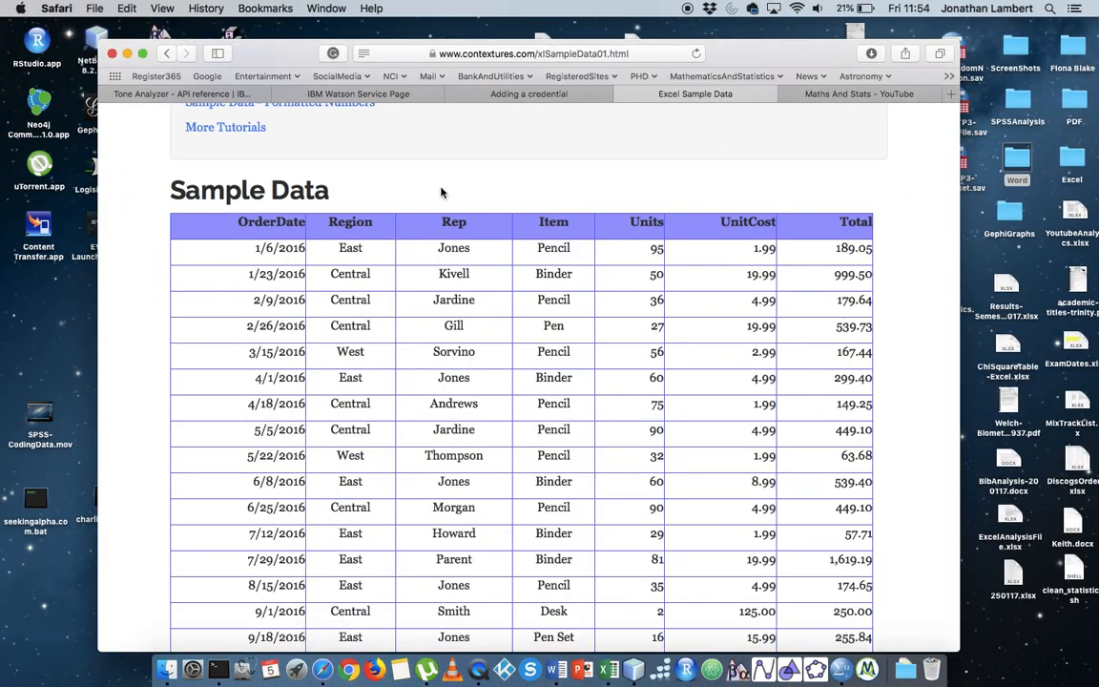
pyautogui.scroll(5, 370, 222)
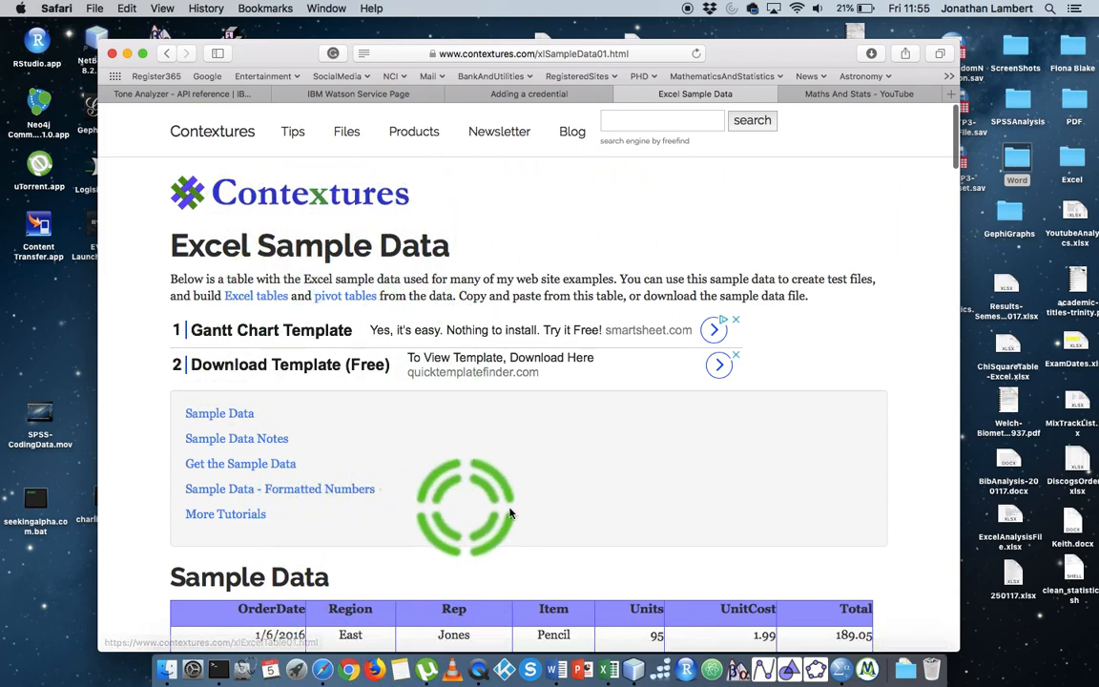
pyautogui.click(615, 673)
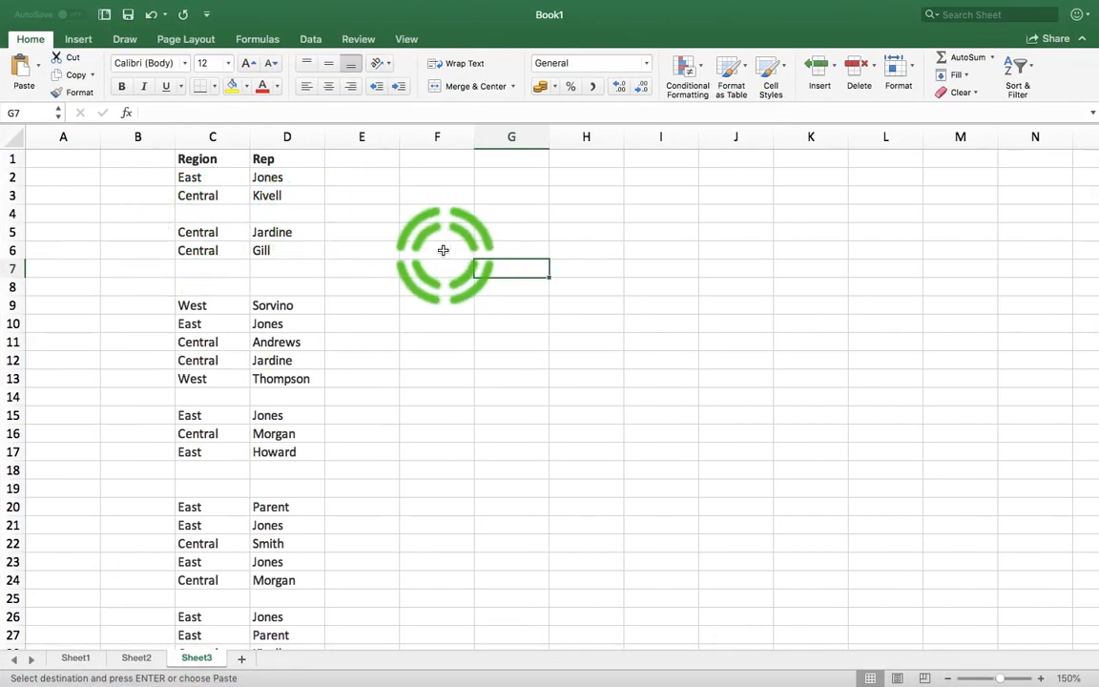
# Examine the Region and Rep columns for repeated combinations, comparing row 2 with row 10
pyautogui.click(210, 177)
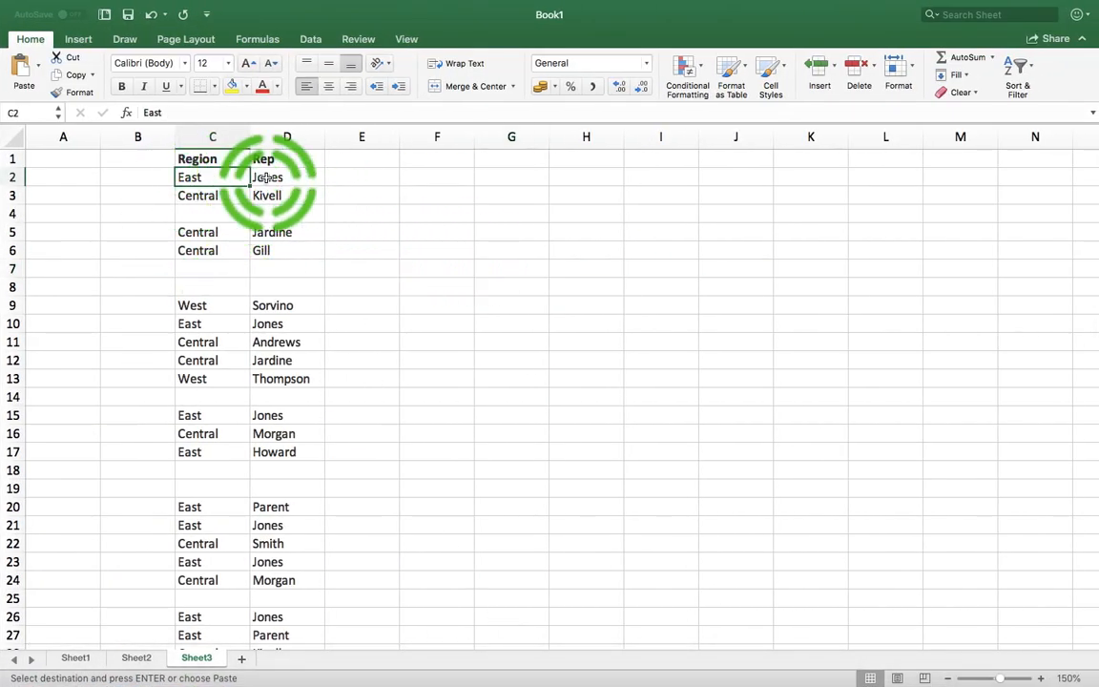
pyautogui.click(216, 327)
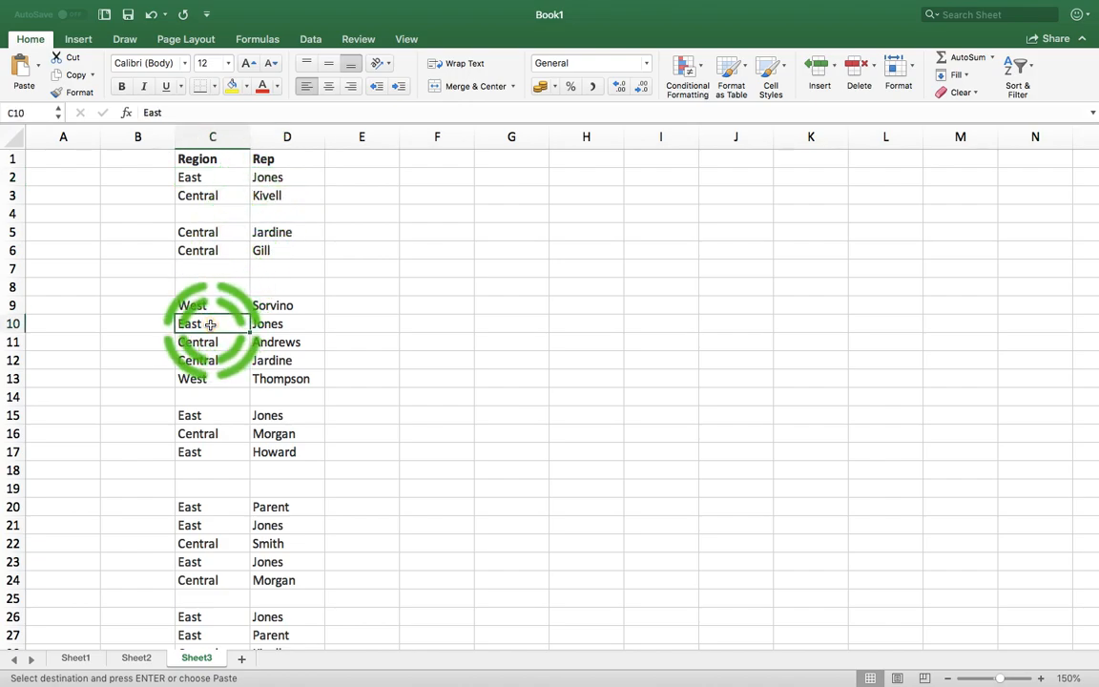
pyautogui.click(275, 325)
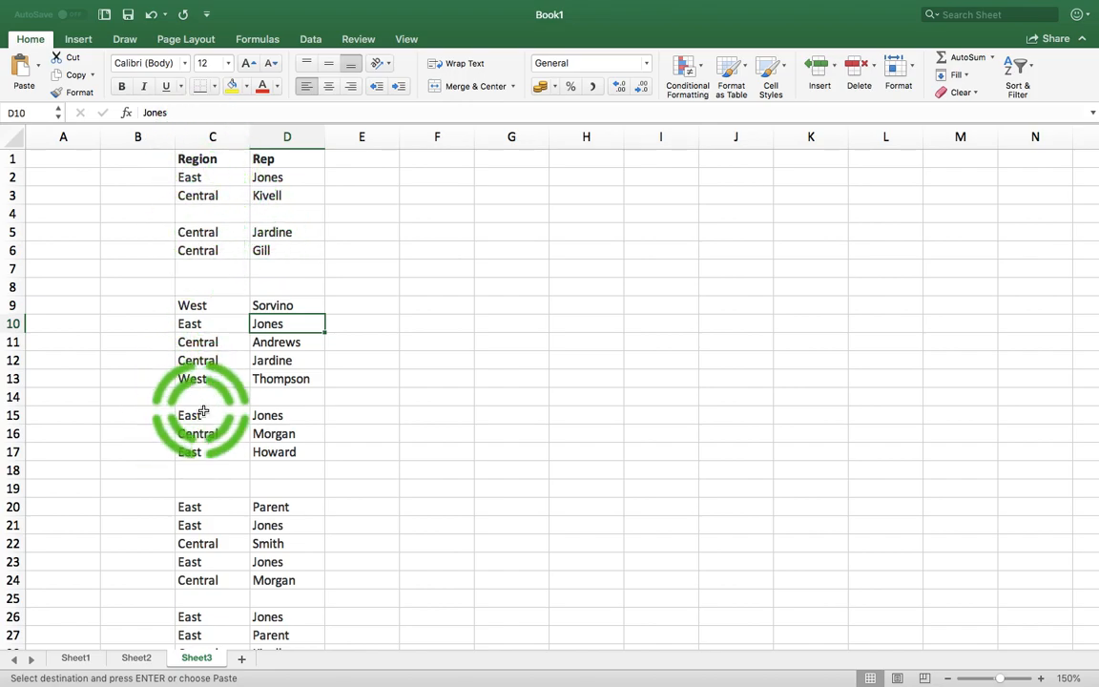
pyautogui.click(212, 324)
pyautogui.click(255, 325)
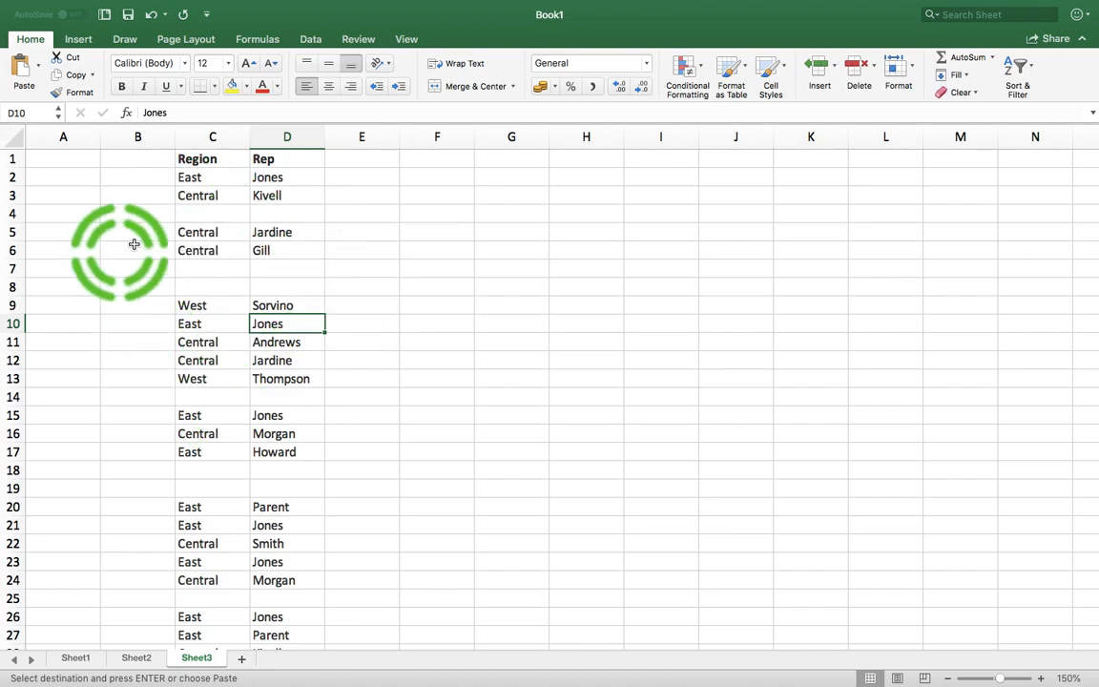
pyautogui.click(184, 181)
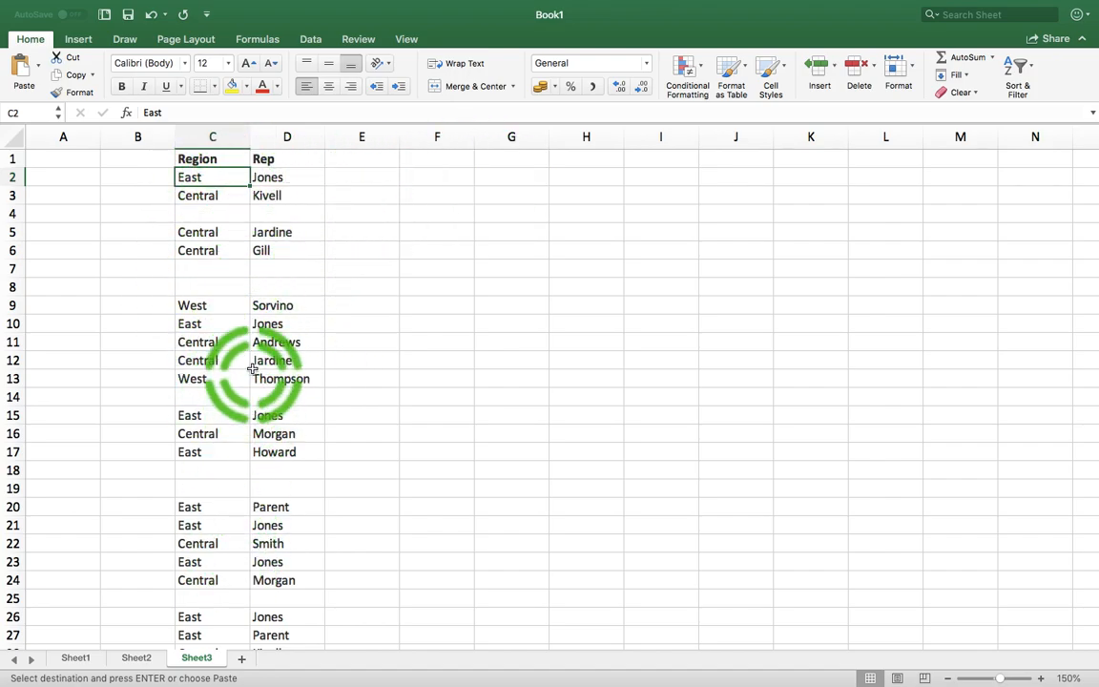
pyautogui.scroll(-8, 253, 369)
pyautogui.scroll(8, 253, 368)
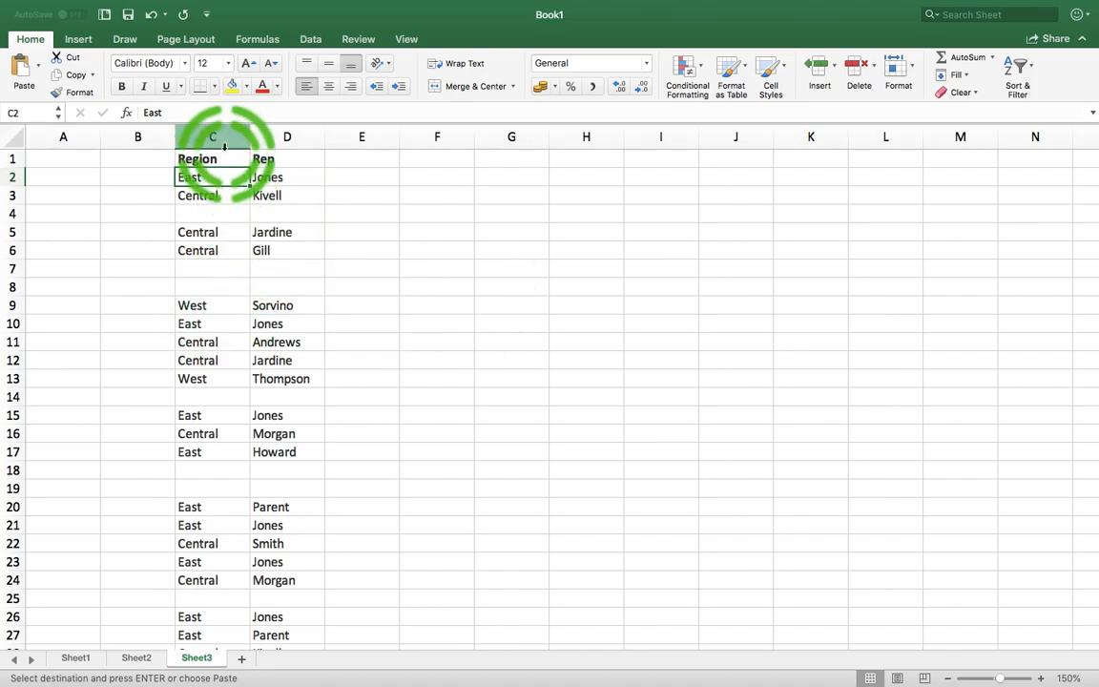
# Find the blank cells in columns C and D with Go To Special and delete them, shifting the remaining cells up
pyautogui.moveTo(216, 138); pyautogui.dragTo(289, 135)
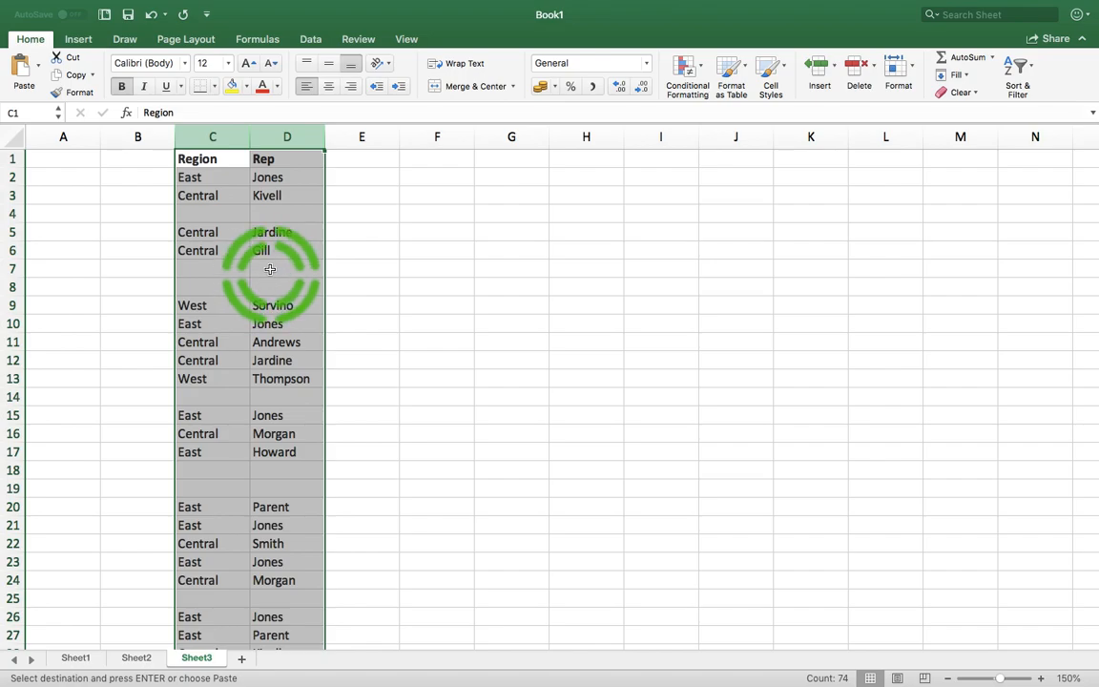
pyautogui.moveTo(184, 5)
pyautogui.click(125, 9)
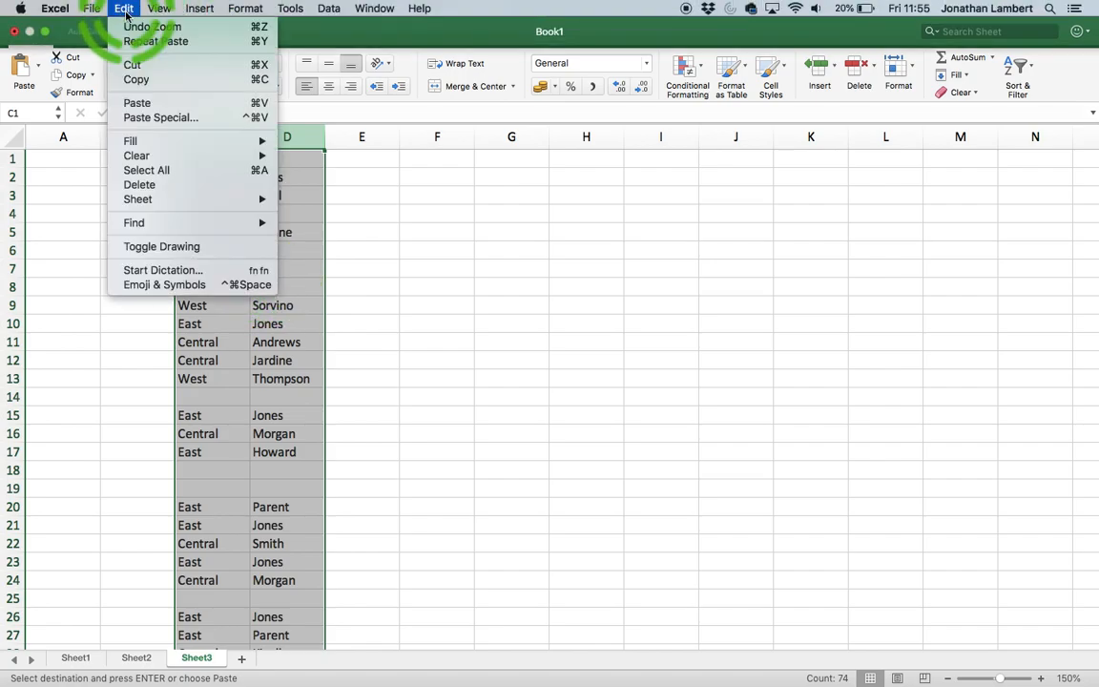
pyautogui.moveTo(184, 224)
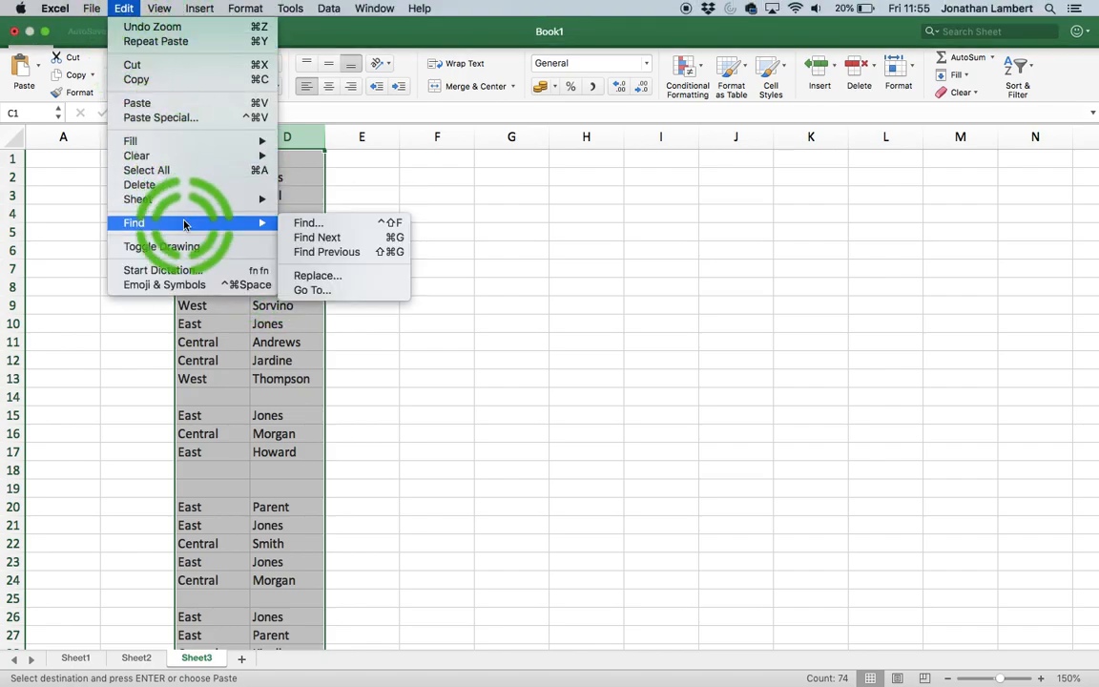
pyautogui.click(324, 291)
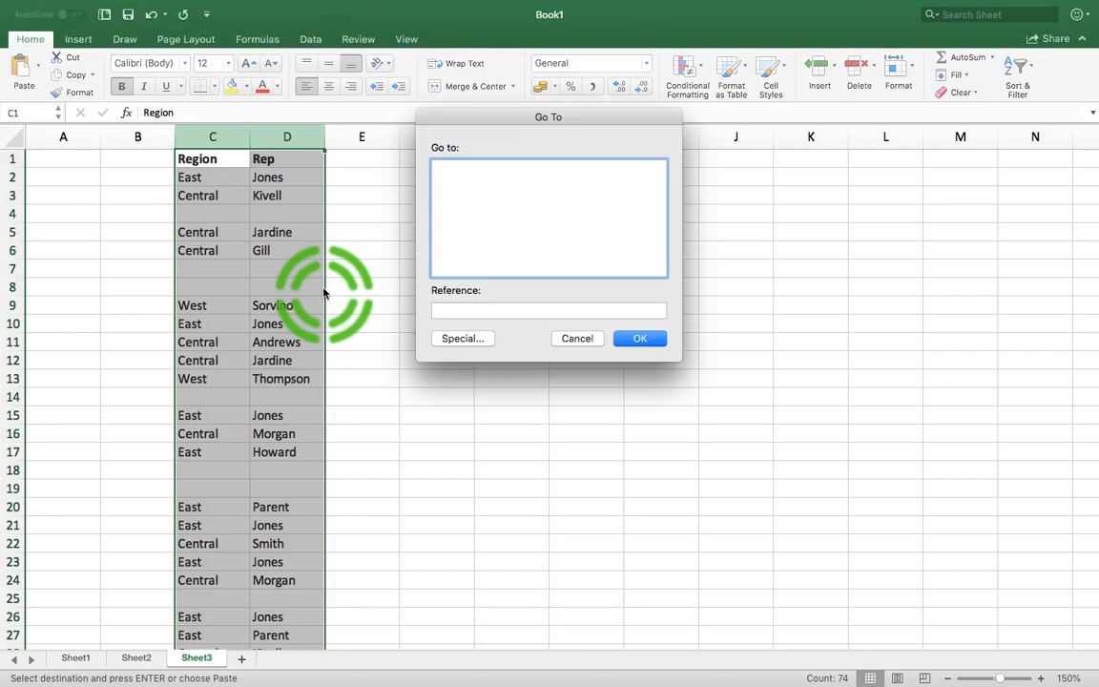
pyautogui.click(465, 339)
pyautogui.click(446, 204)
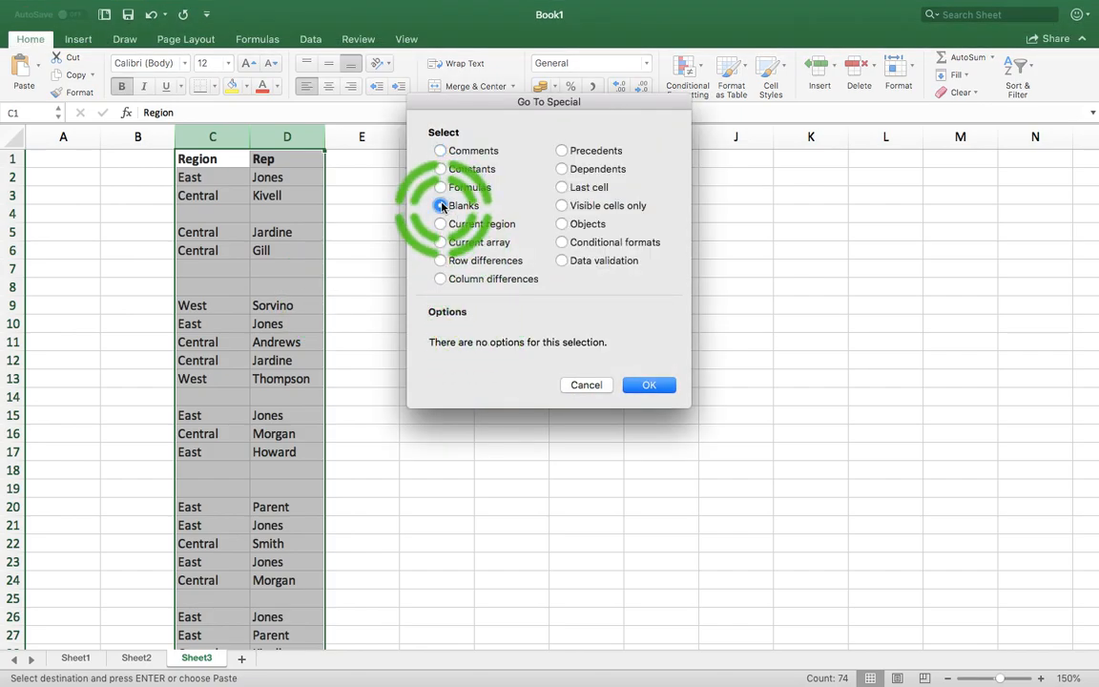
pyautogui.click(647, 387)
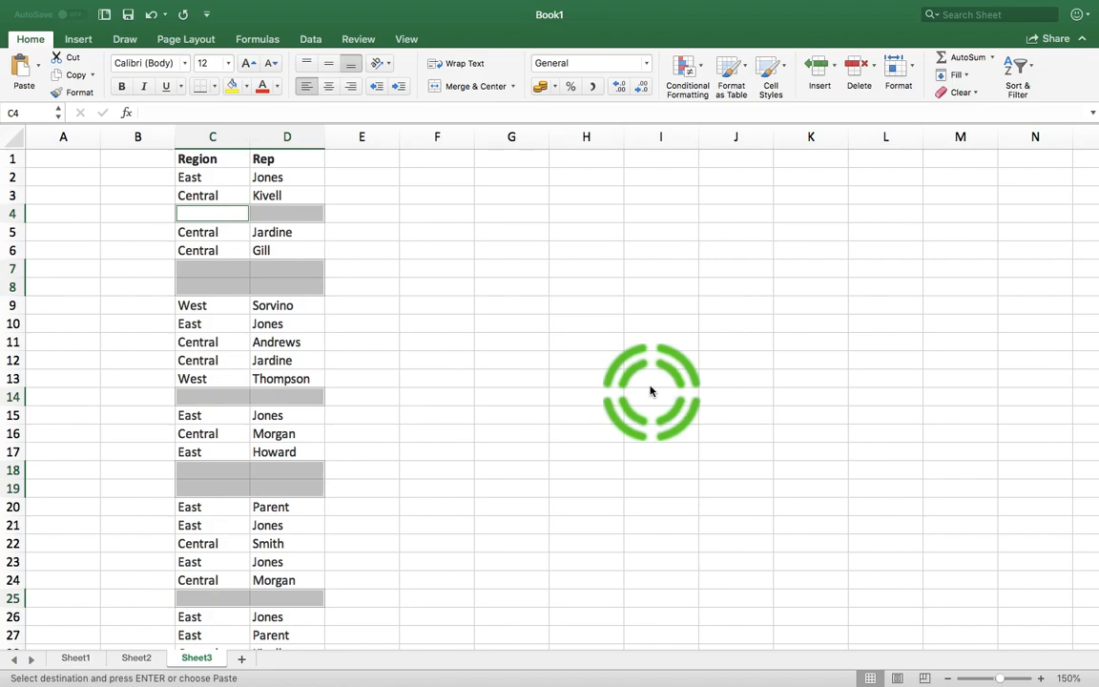
pyautogui.click(275, 221)
pyautogui.rightClick(267, 213)
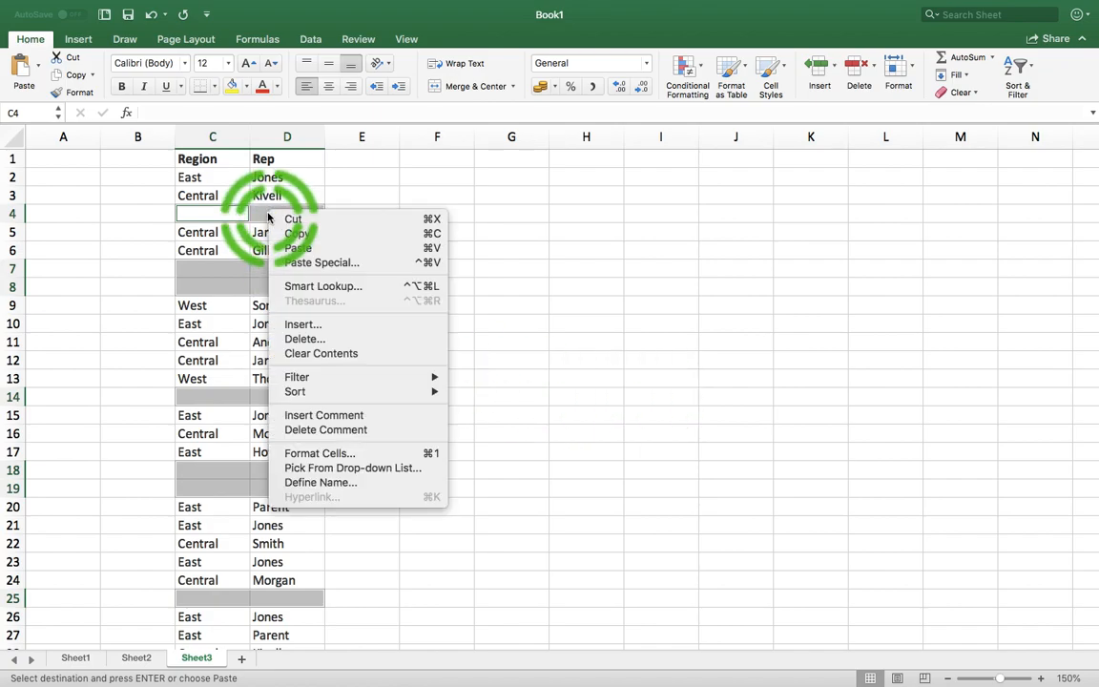
pyautogui.click(306, 339)
pyautogui.click(344, 389)
pyautogui.click(493, 391)
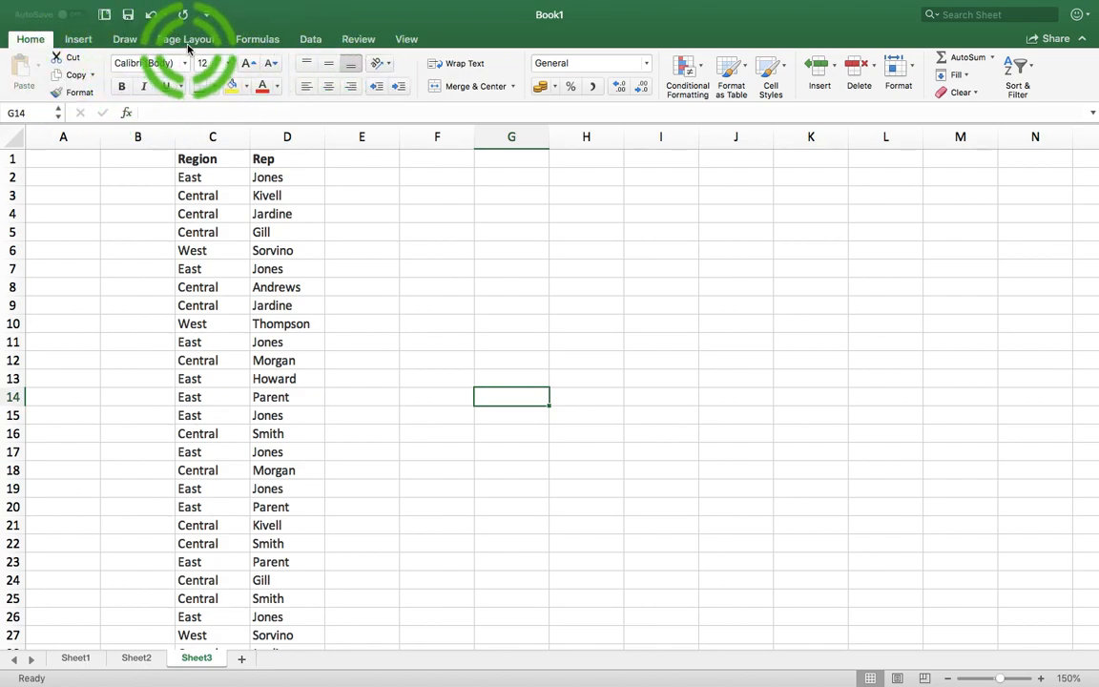
pyautogui.click(92, 40)
pyautogui.click(125, 39)
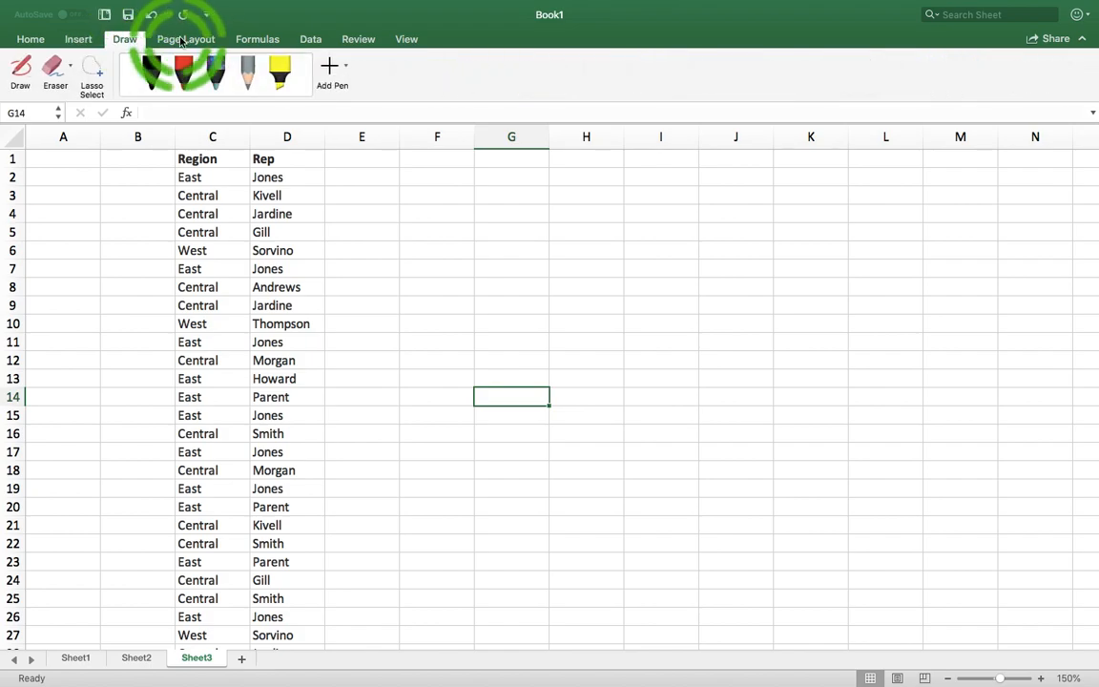
pyautogui.click(186, 39)
pyautogui.click(256, 40)
# Remove duplicate rows from the Region and Rep list, treating the first row as headers and comparing both columns C and D
pyautogui.click(312, 40)
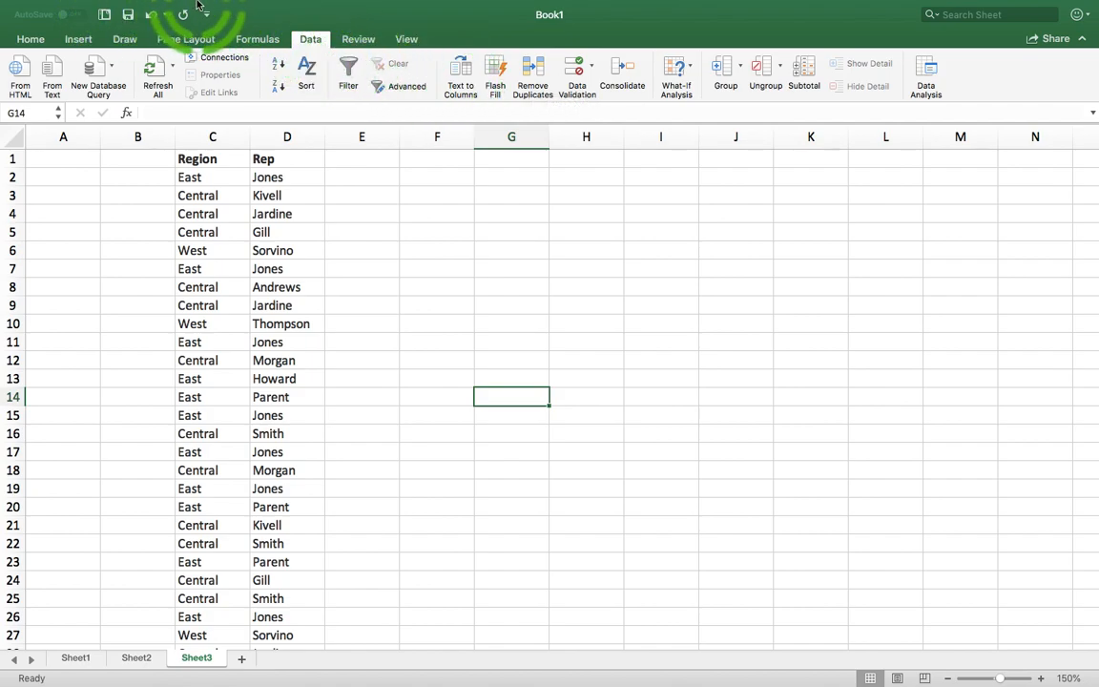
pyautogui.moveTo(125, 24)
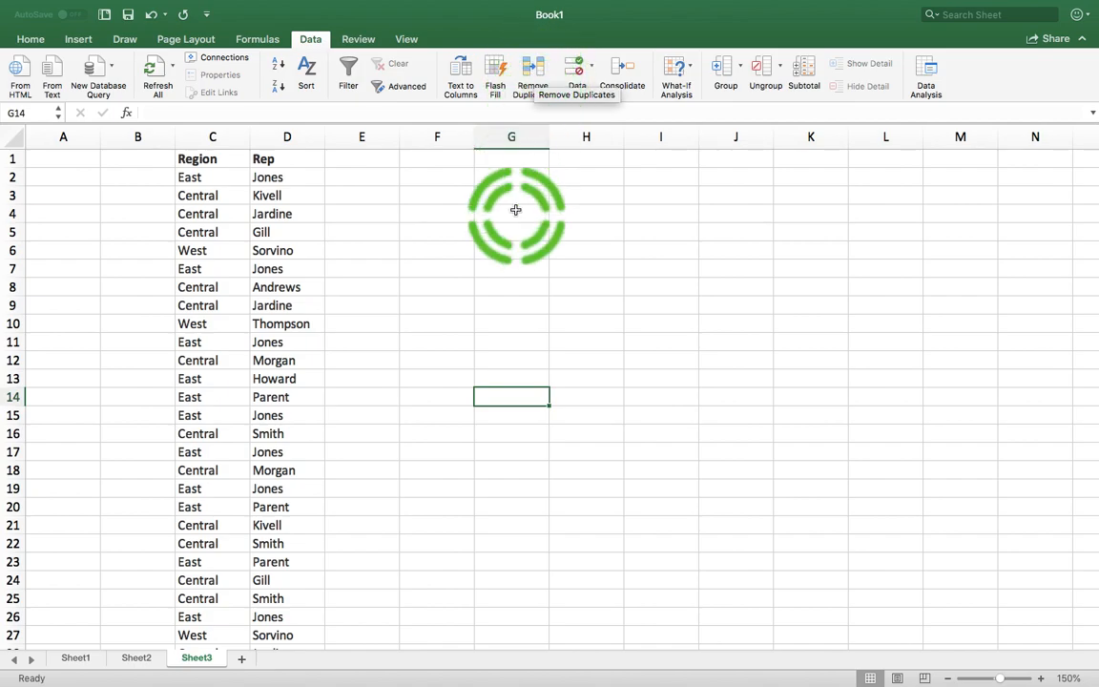
pyautogui.moveTo(210, 138); pyautogui.dragTo(273, 202)
pyautogui.click(534, 71)
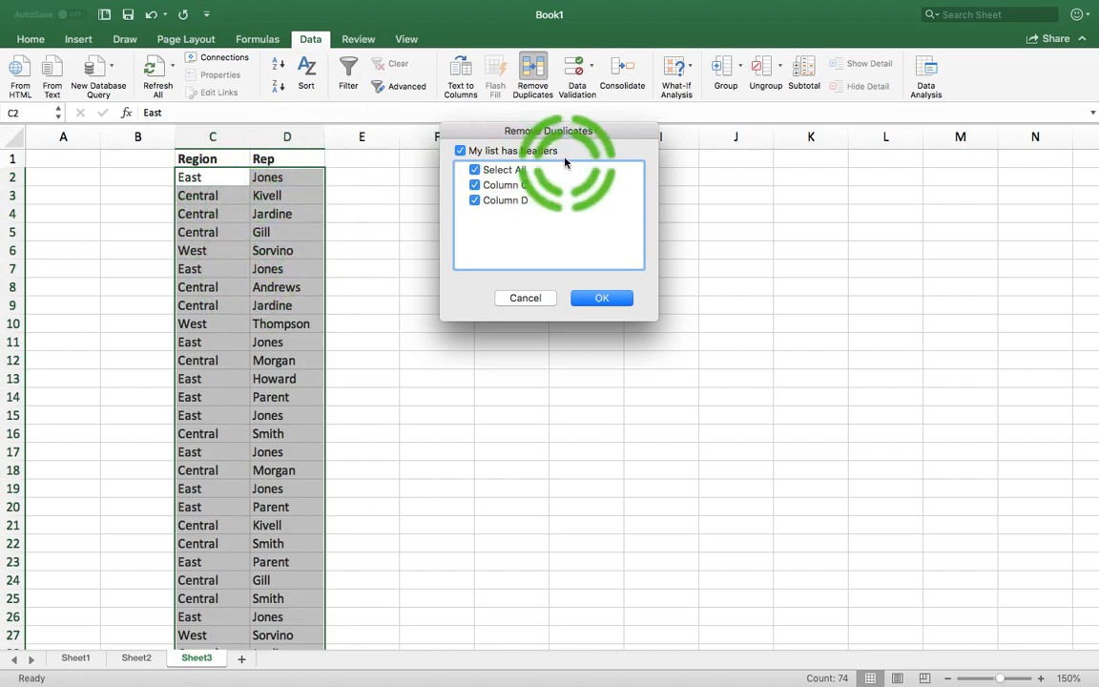
pyautogui.click(475, 185)
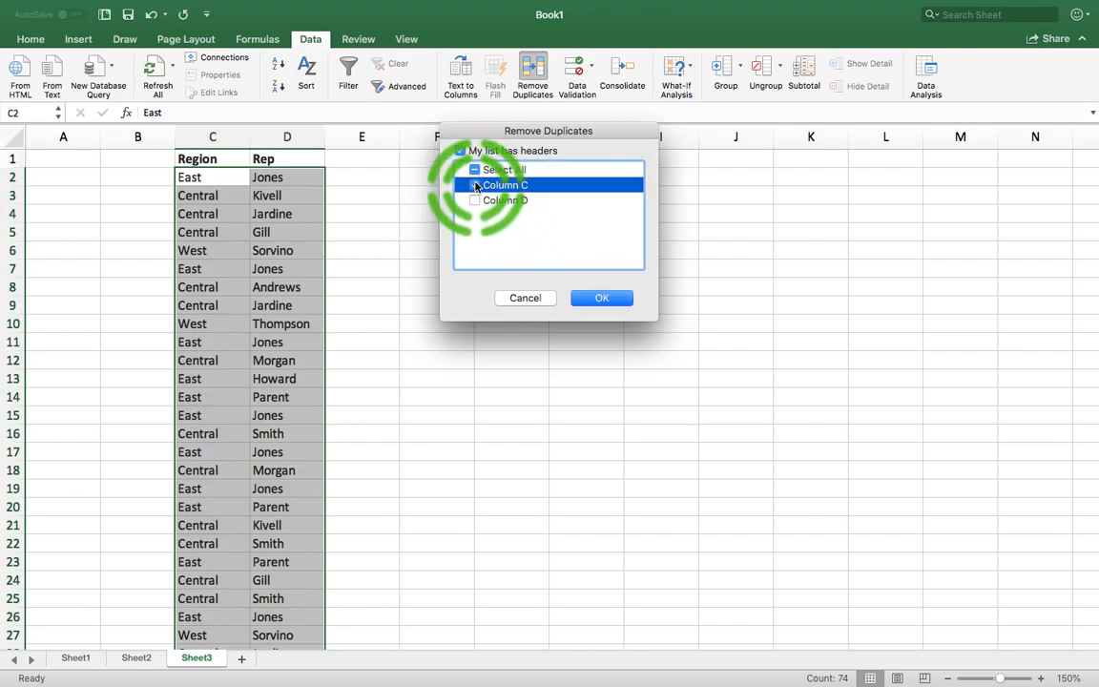
pyautogui.click(477, 201)
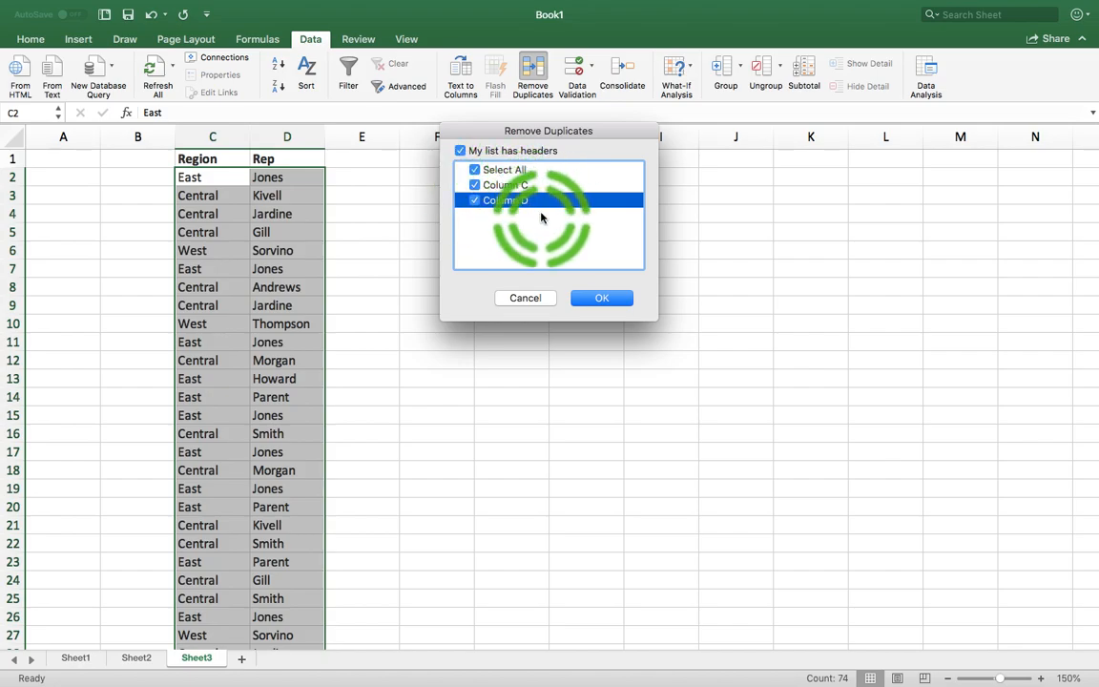
pyautogui.click(603, 300)
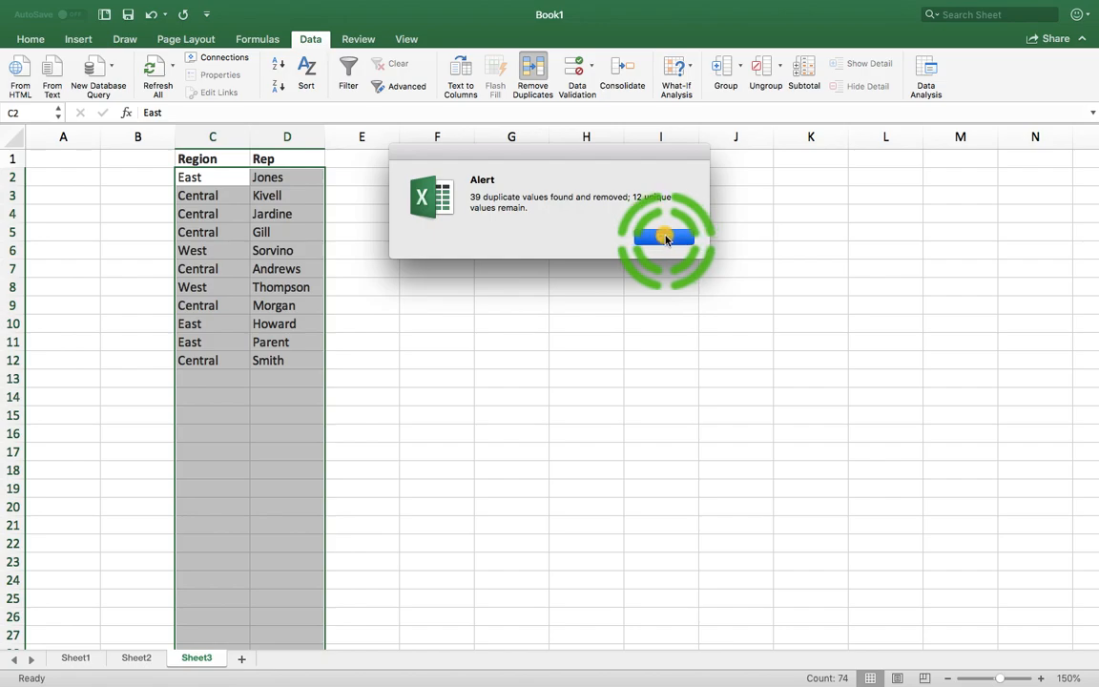
pyautogui.click(668, 239)
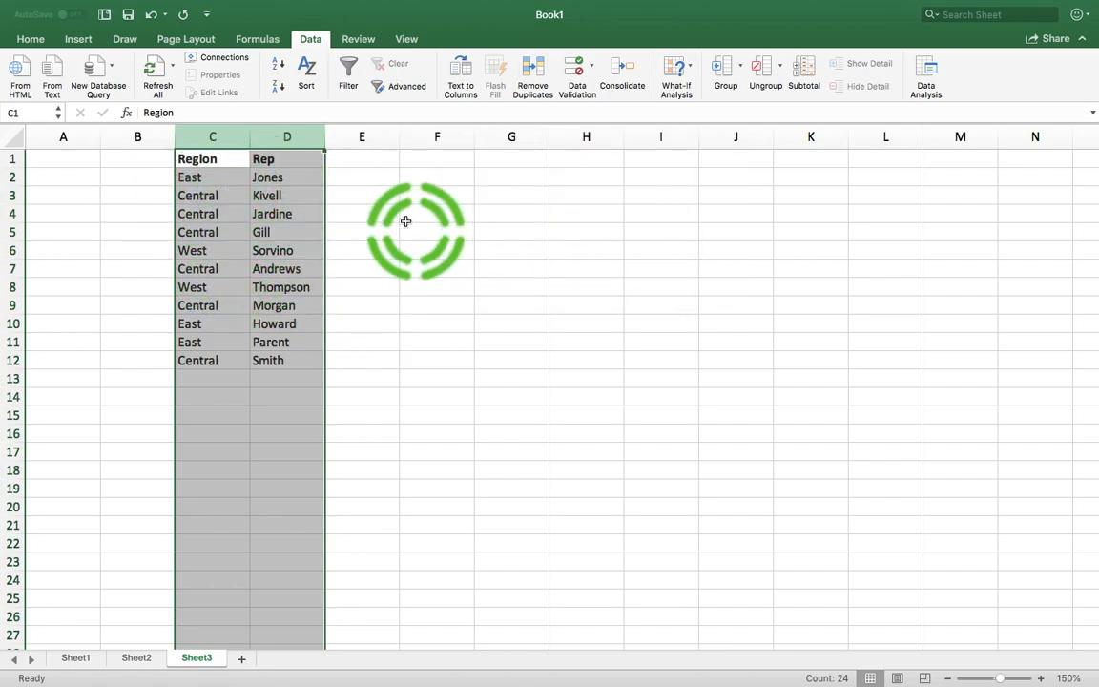
pyautogui.click(274, 178)
pyautogui.click(211, 178)
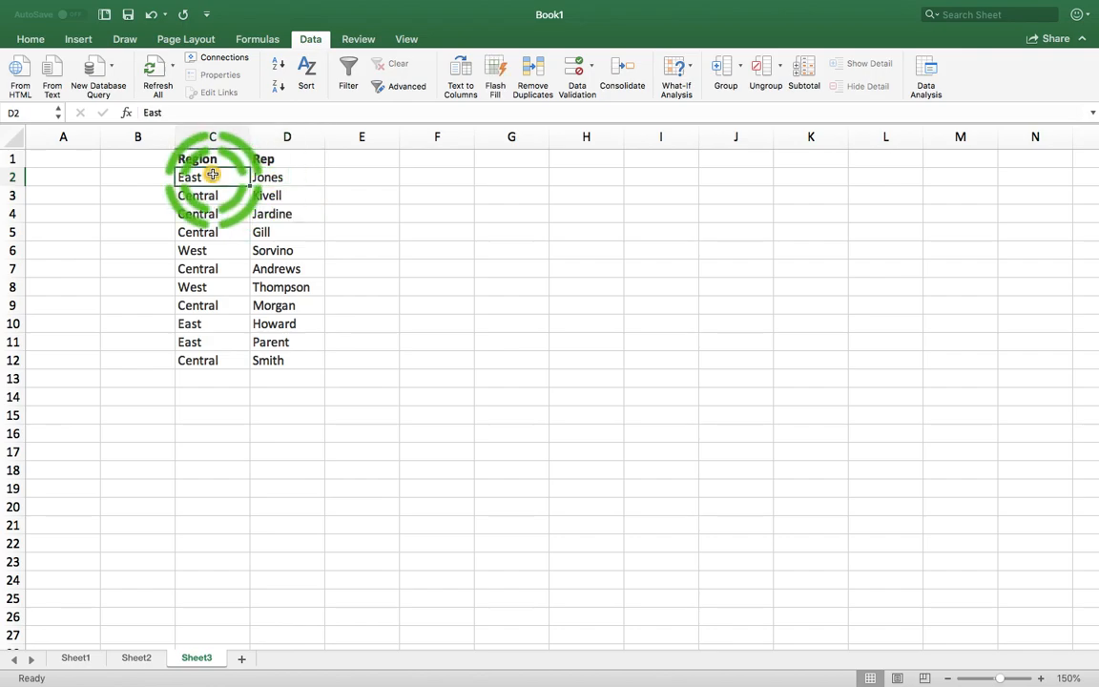
# Copy the Region, Rep and Item columns from Sheet2 and paste them into a new worksheet starting at cell C1
pyautogui.click(141, 666)
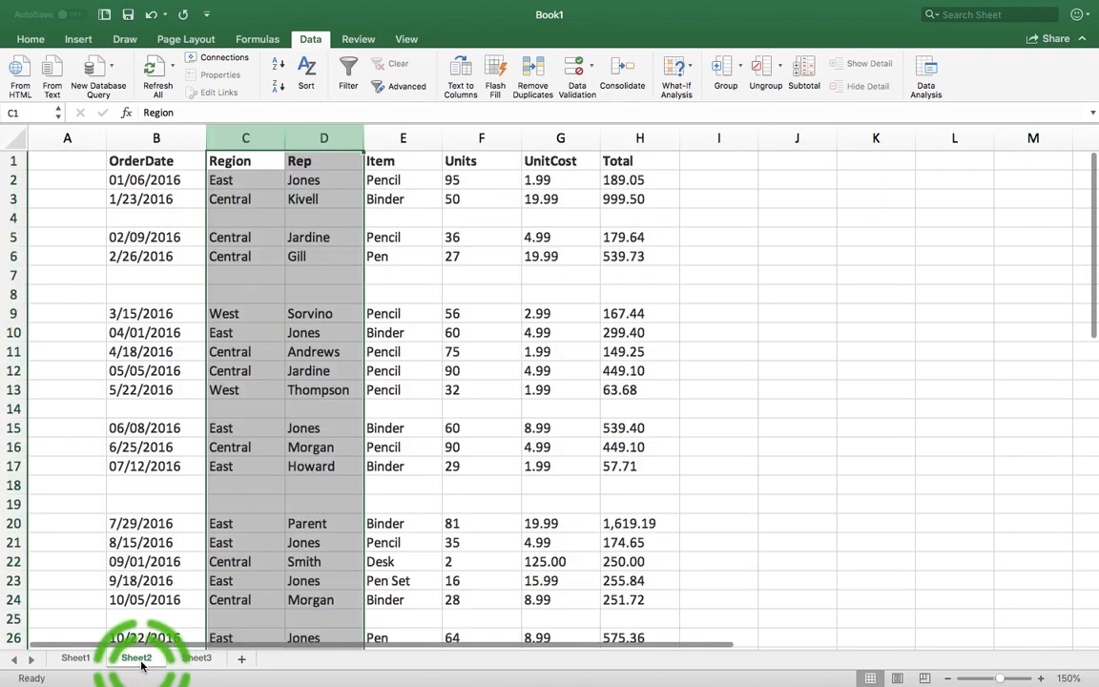
pyautogui.click(855, 378)
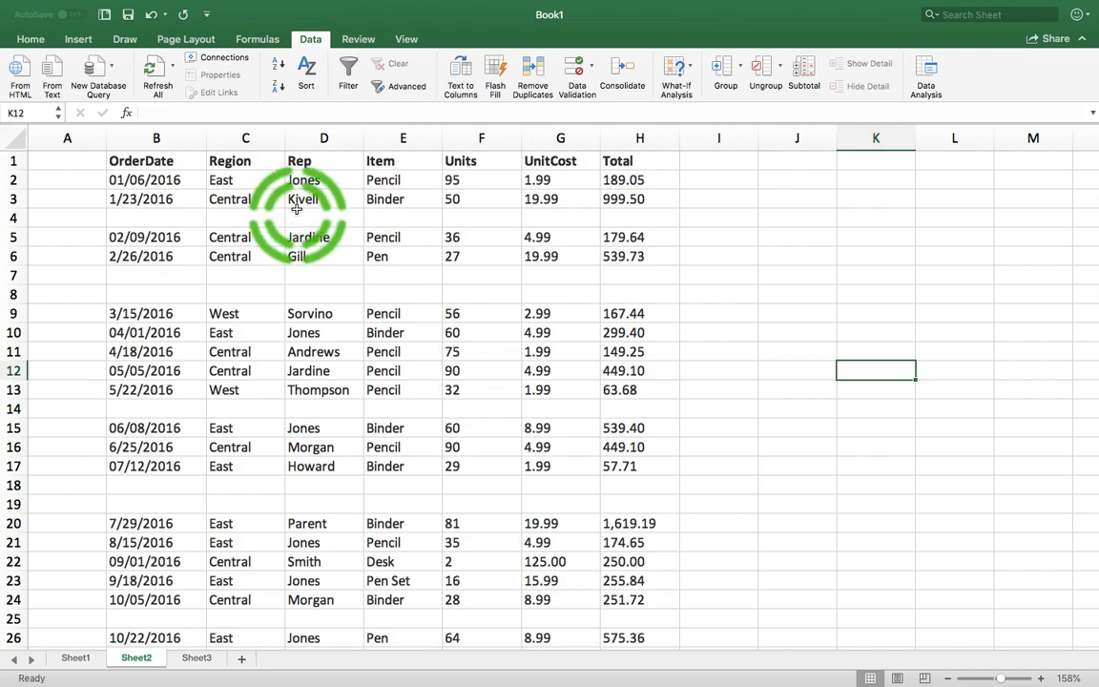
pyautogui.moveTo(233, 139); pyautogui.dragTo(382, 140)
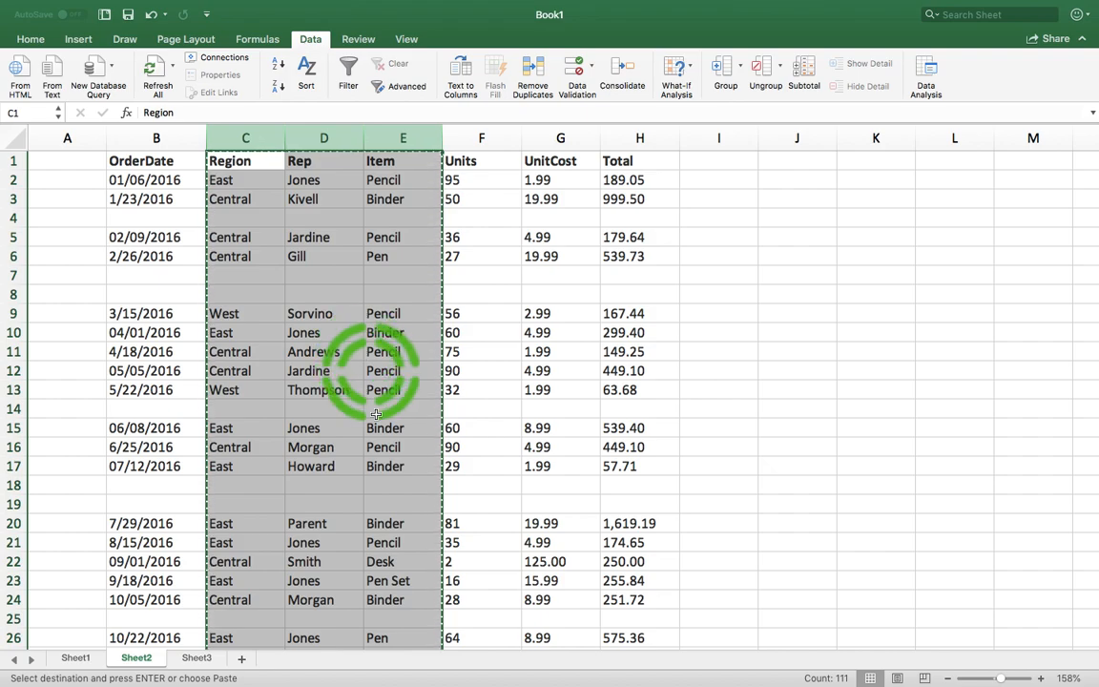
pyautogui.click(241, 659)
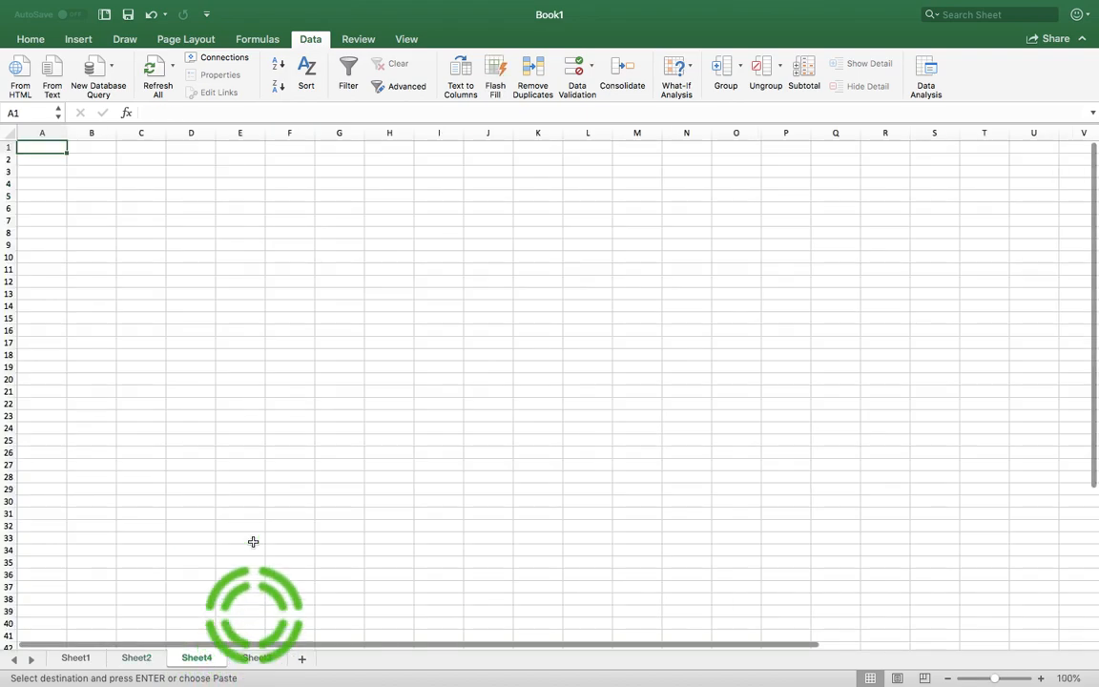
pyautogui.click(155, 146)
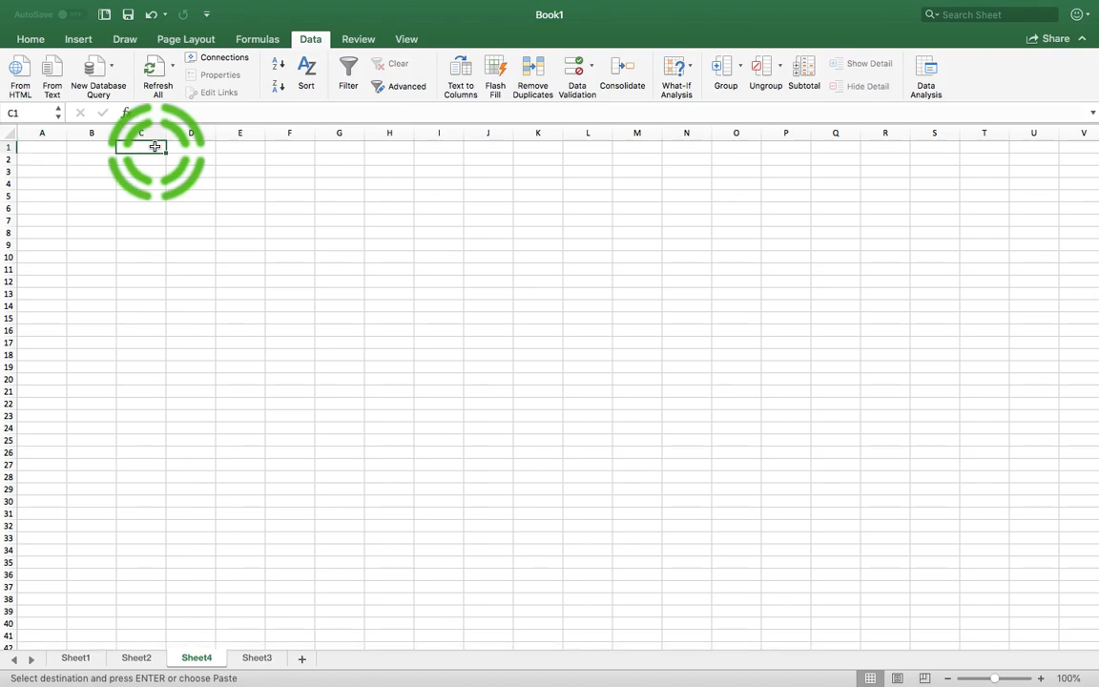
pyautogui.press('super+v')
pyautogui.click(258, 335)
pyautogui.scroll(5, 259, 335)
pyautogui.hscroll(-3, 259, 335)
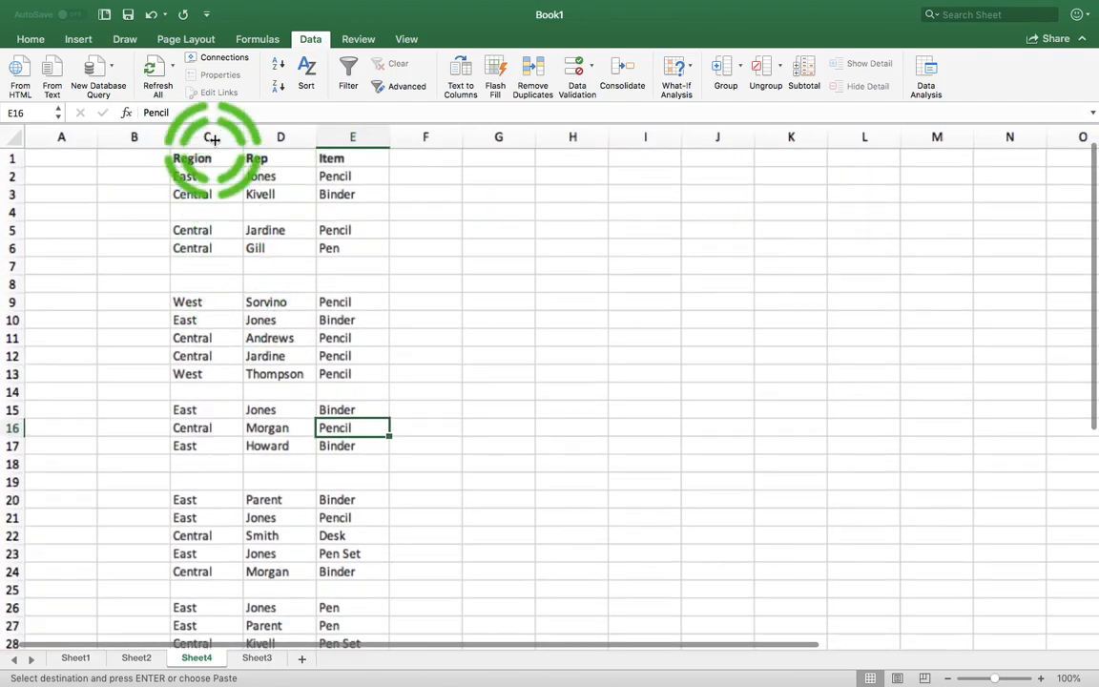
# Find the blank cells in columns C to E with Go To Special and delete them, shifting the remaining cells up
pyautogui.moveTo(210, 137); pyautogui.dragTo(358, 136)
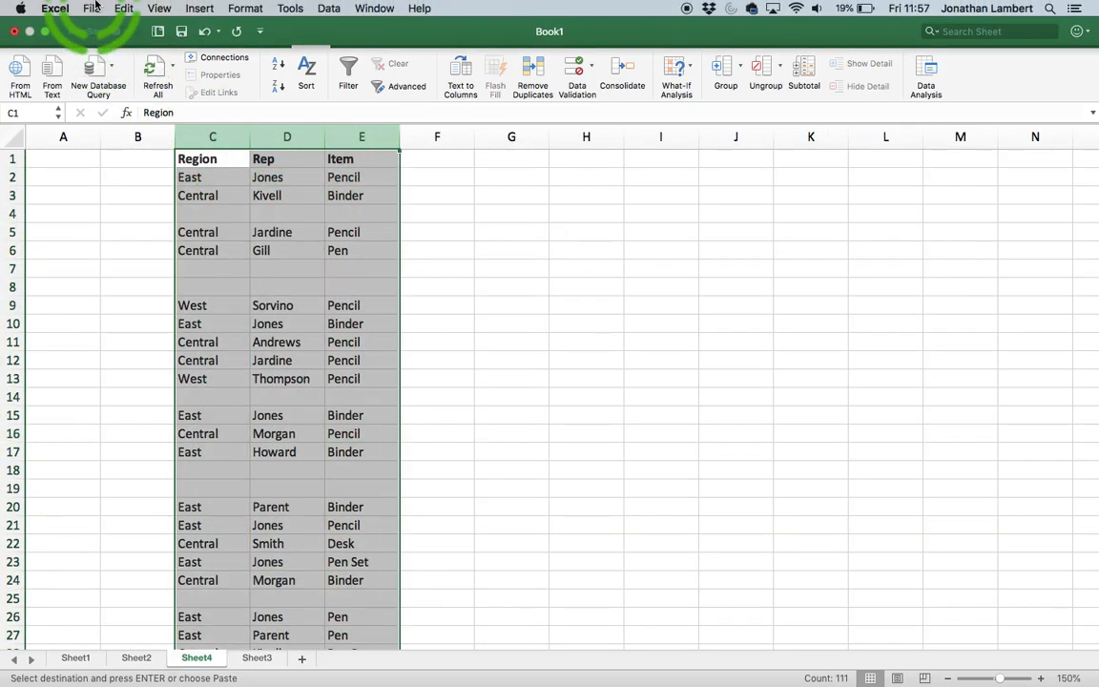
pyautogui.click(124, 8)
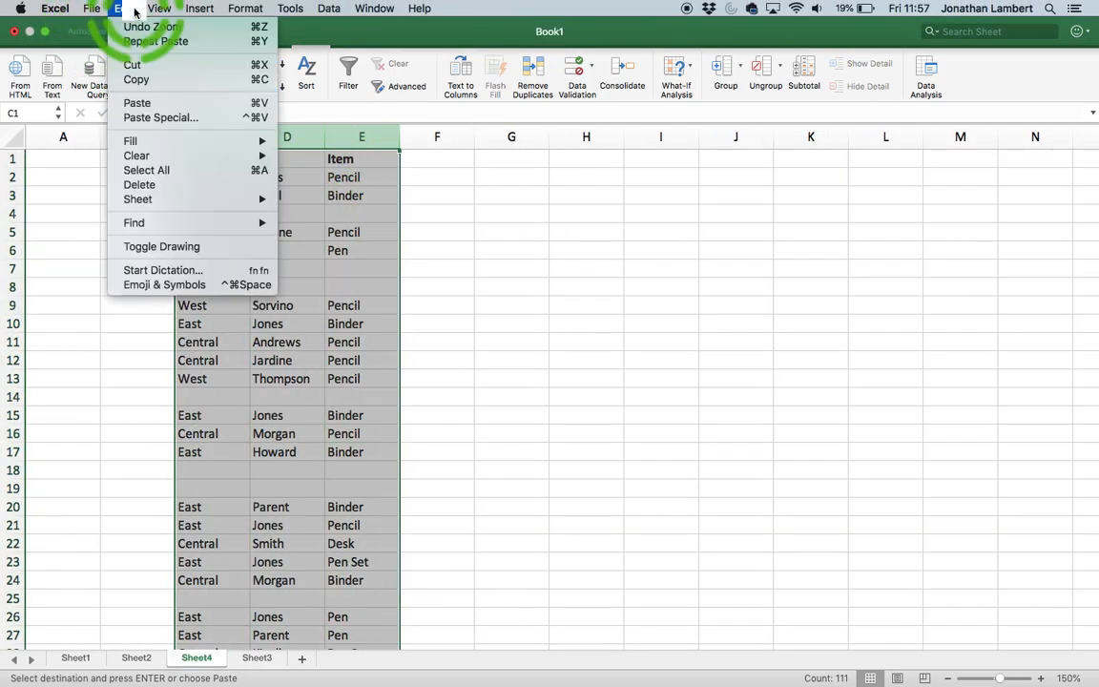
pyautogui.click(173, 229)
pyautogui.click(321, 291)
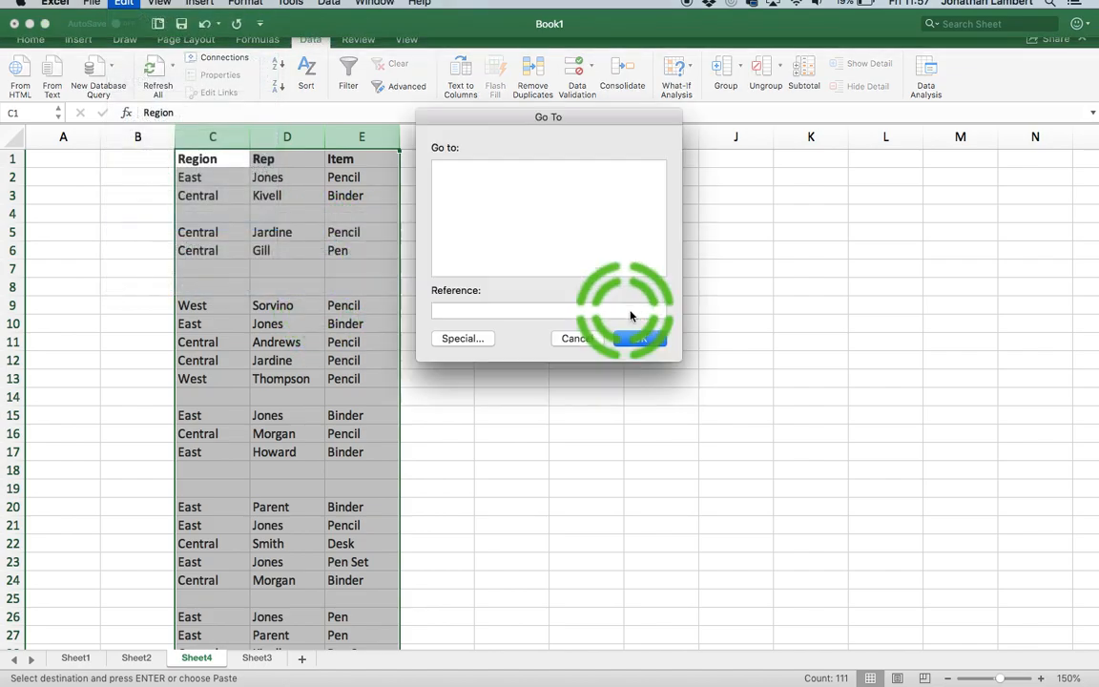
pyautogui.click(449, 339)
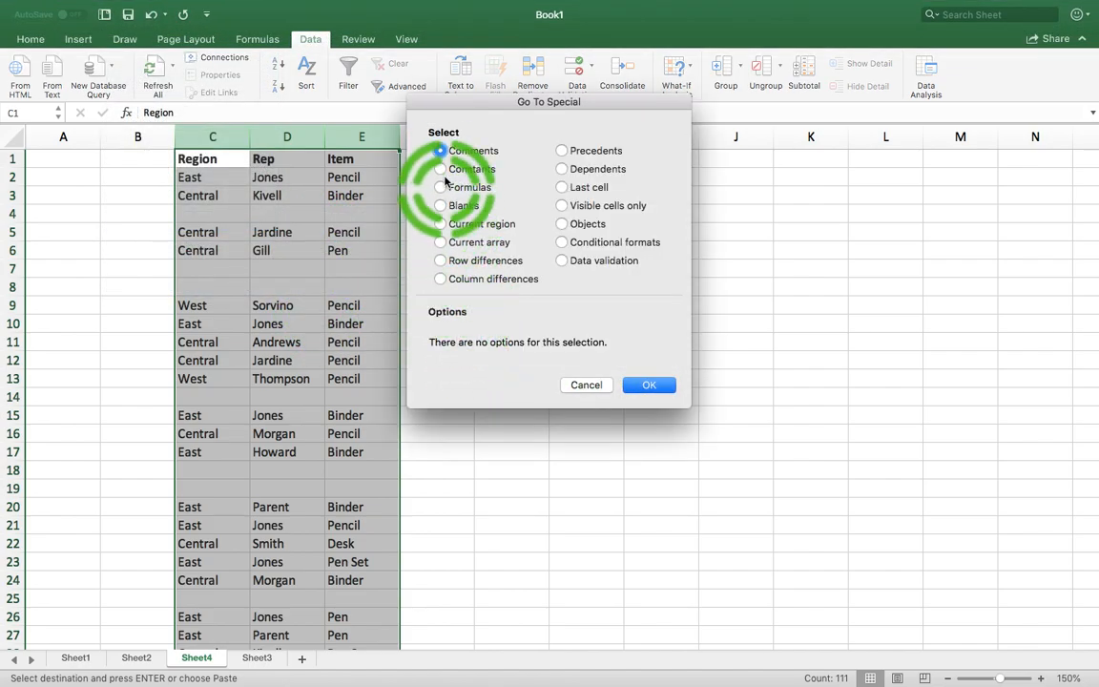
pyautogui.click(440, 205)
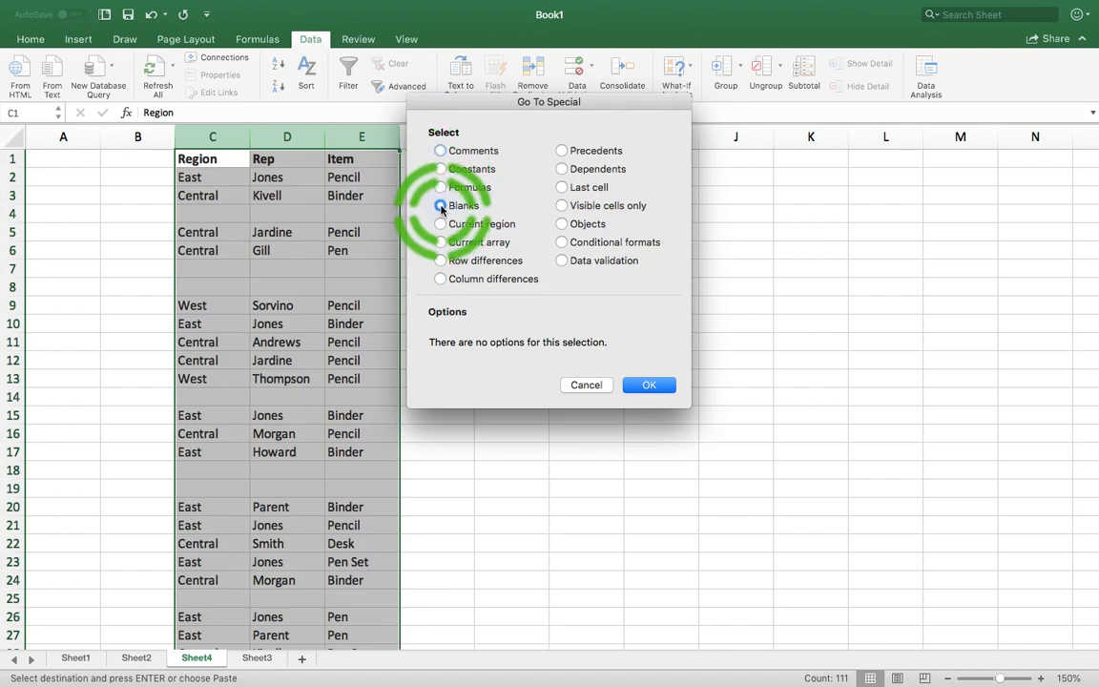
pyautogui.click(647, 383)
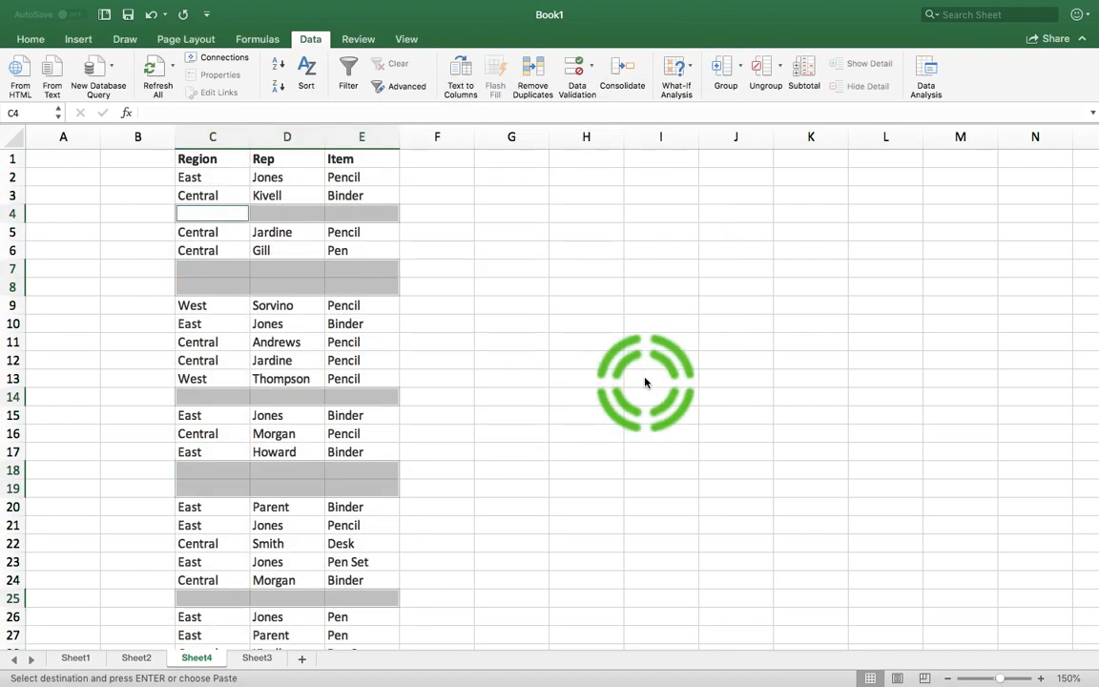
pyautogui.rightClick(304, 212)
pyautogui.click(348, 338)
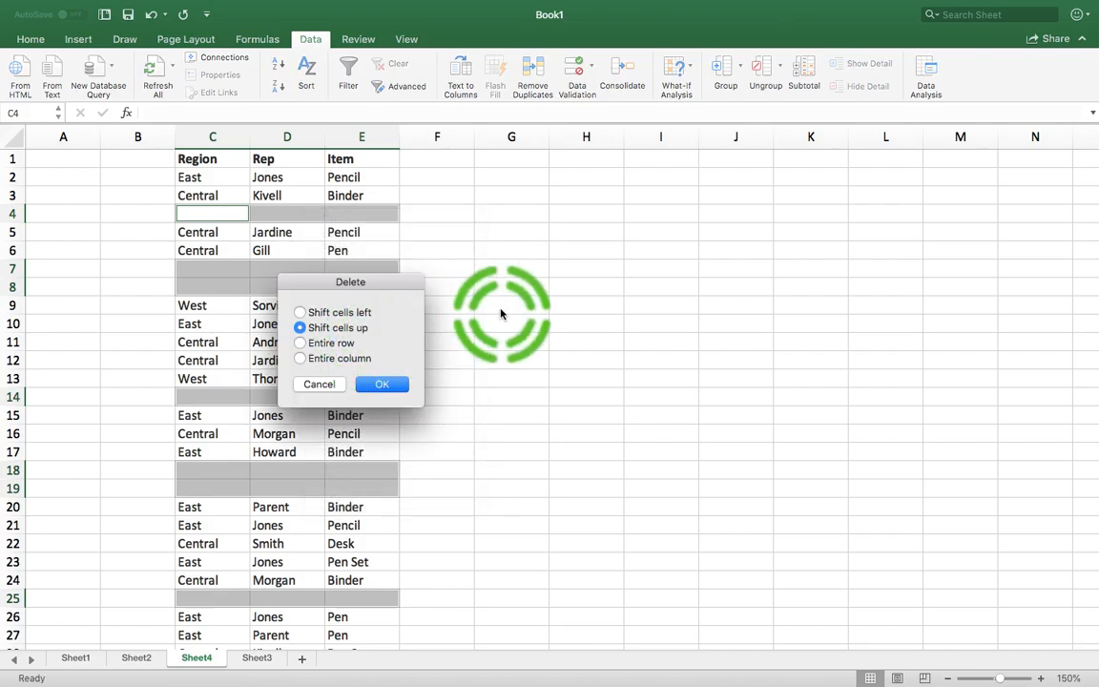
pyautogui.click(382, 384)
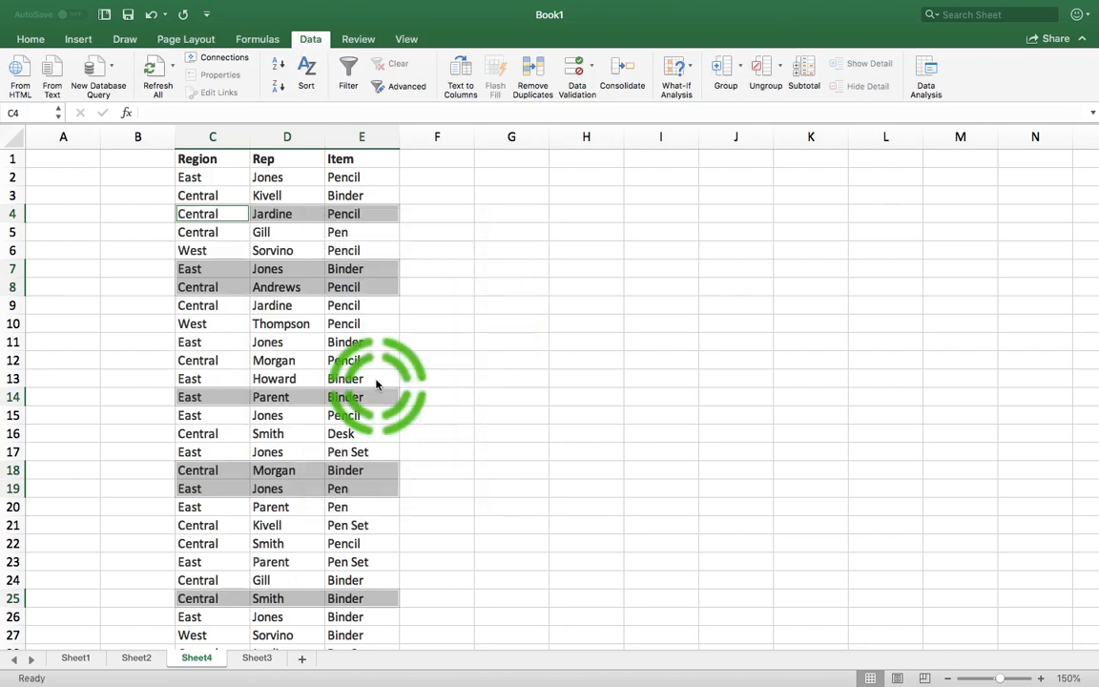
pyautogui.click(518, 323)
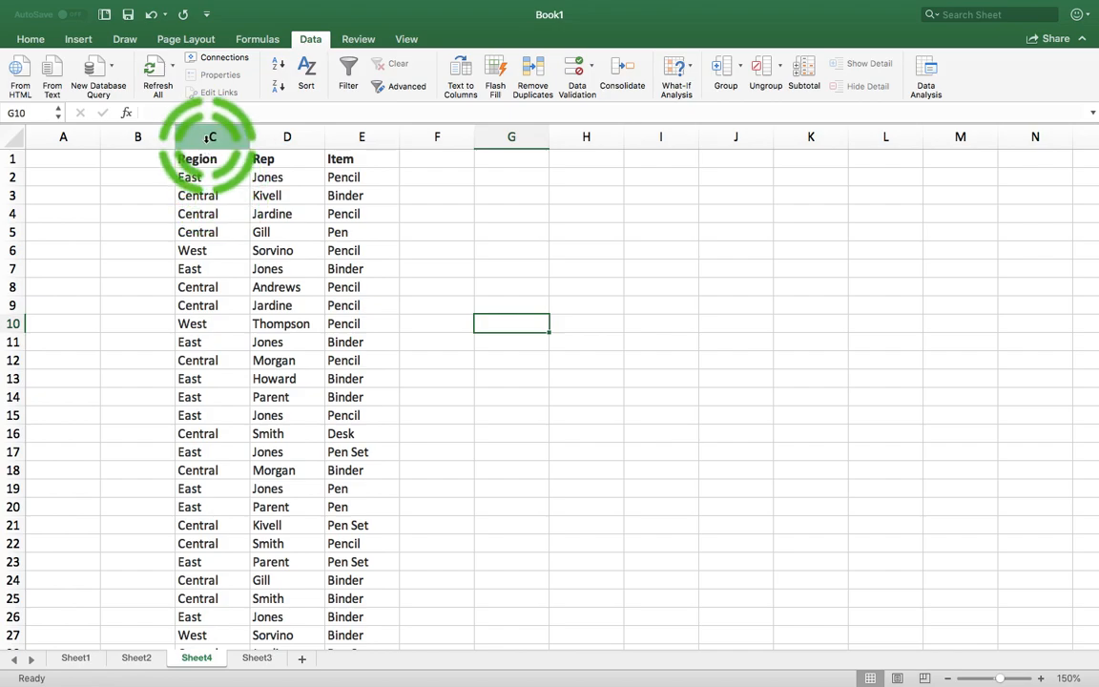
# Remove duplicate rows from the Region, Rep and Item list, keeping the header row and comparing columns C, D and E
pyautogui.moveTo(208, 138); pyautogui.dragTo(344, 135)
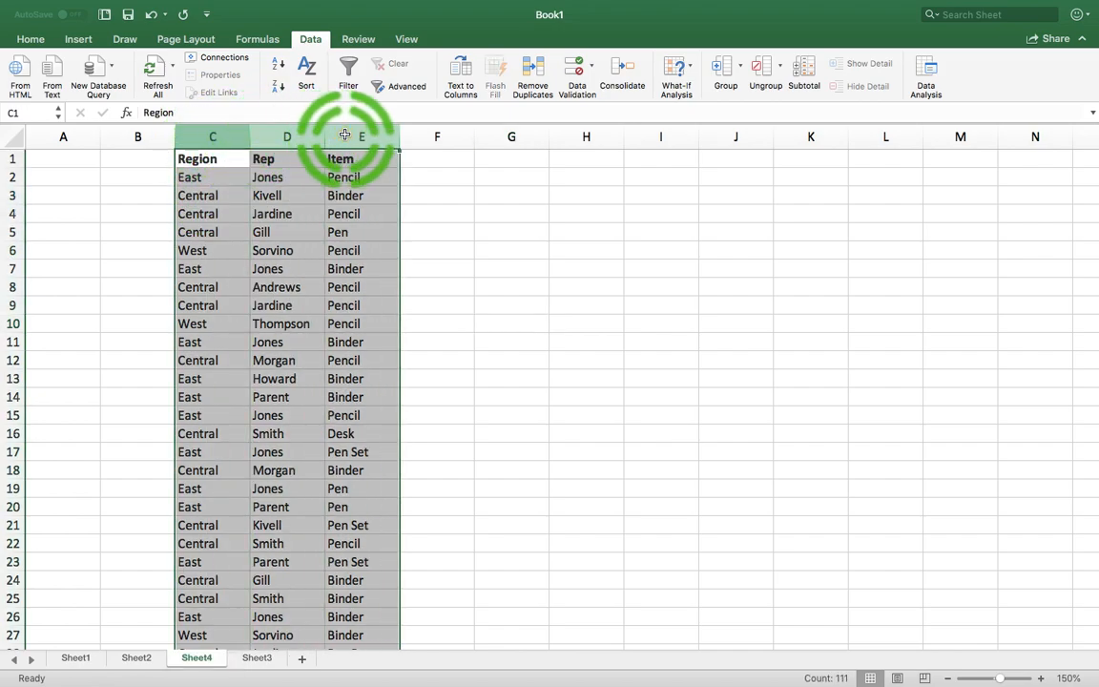
pyautogui.click(535, 77)
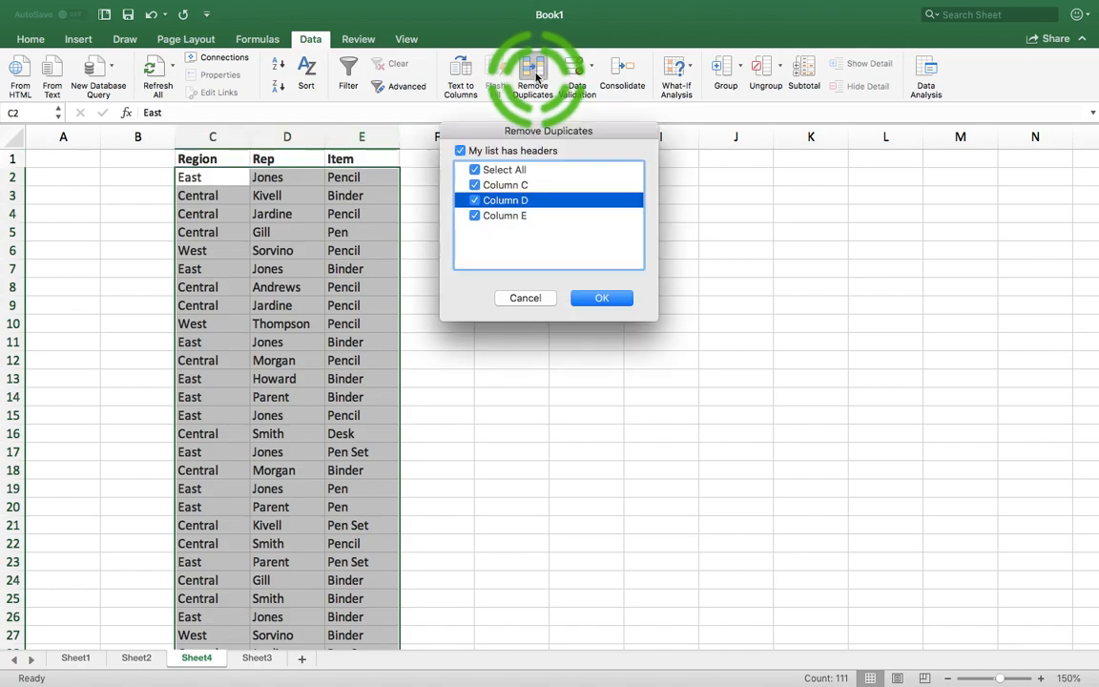
pyautogui.click(475, 170)
pyautogui.click(475, 186)
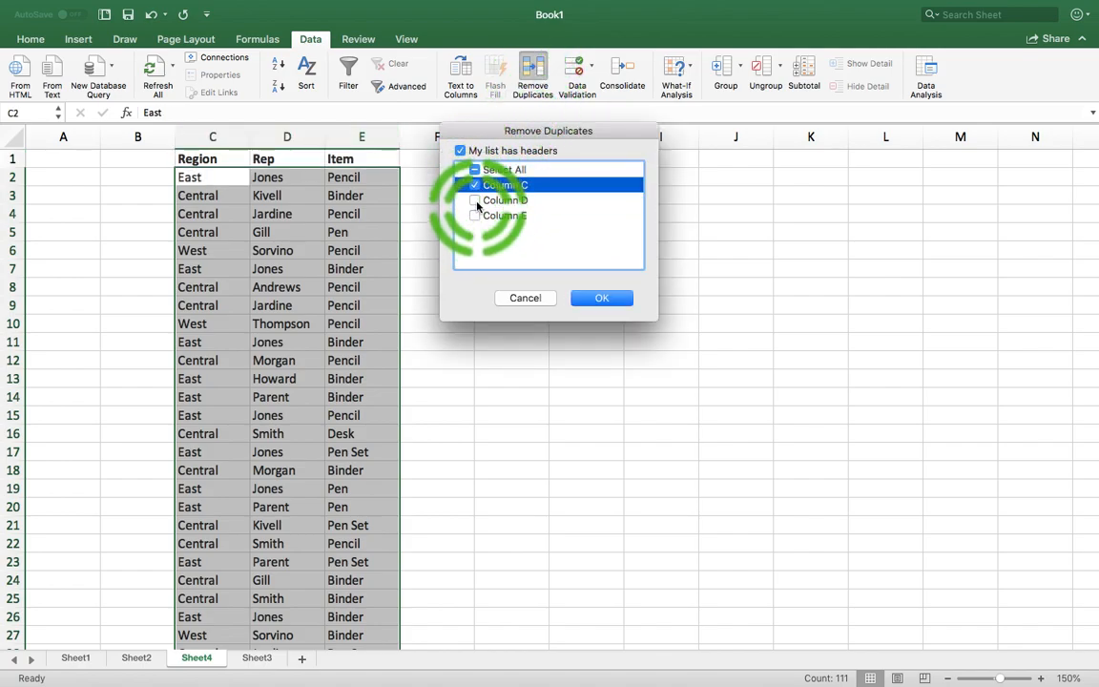
pyautogui.click(475, 200)
pyautogui.click(476, 215)
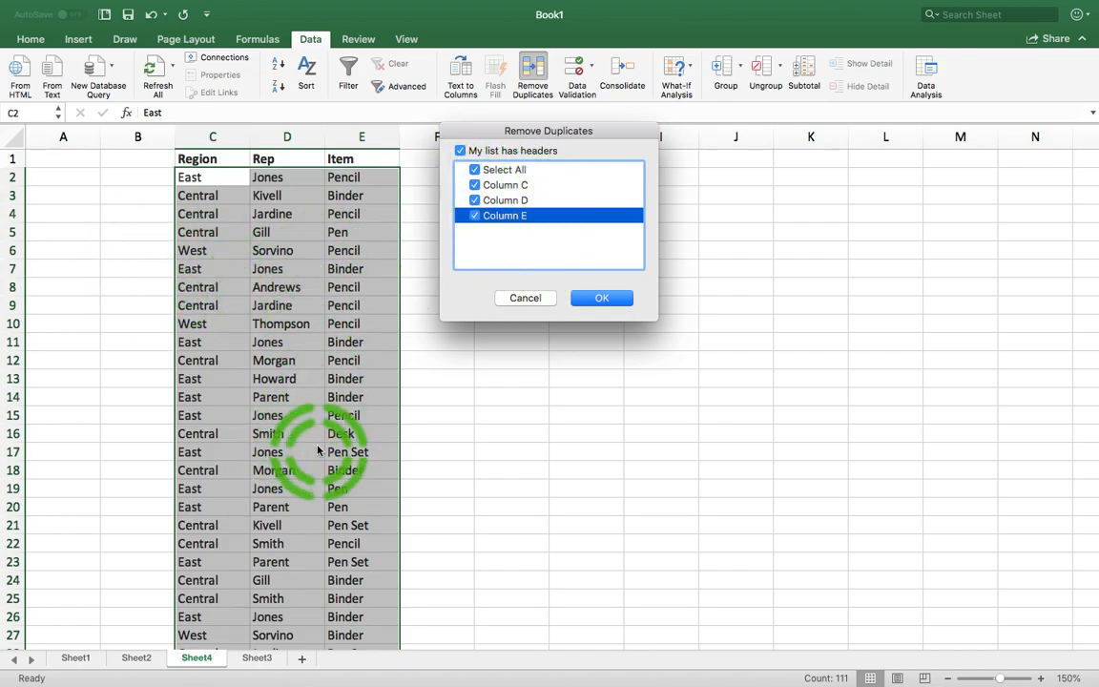
pyautogui.click(603, 299)
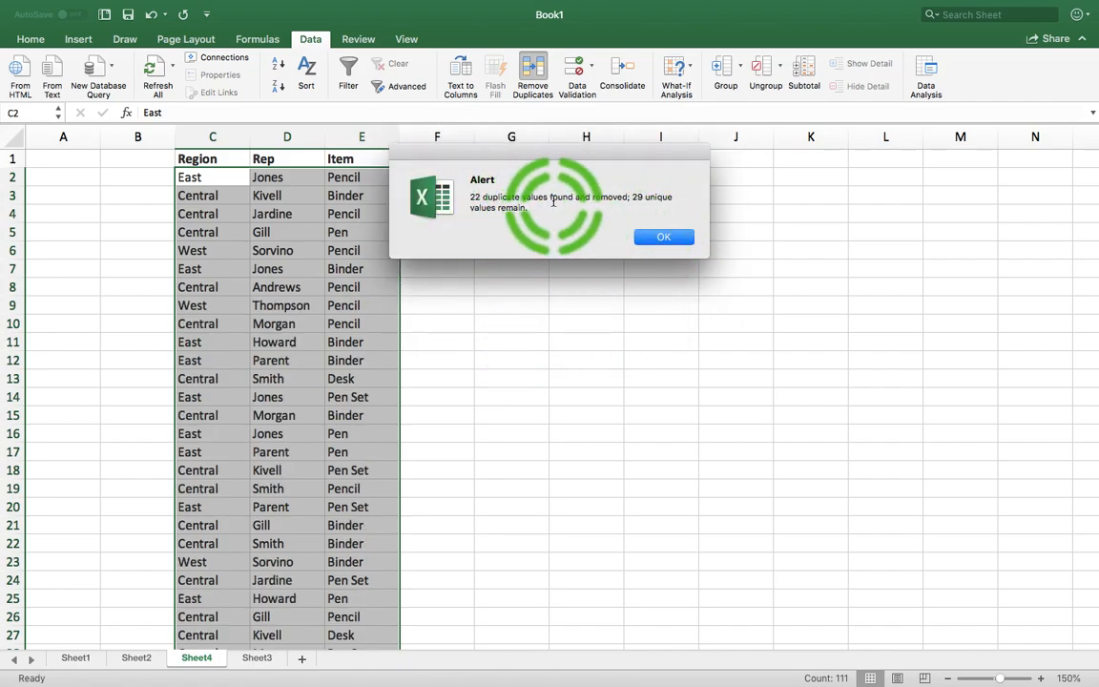
pyautogui.click(657, 237)
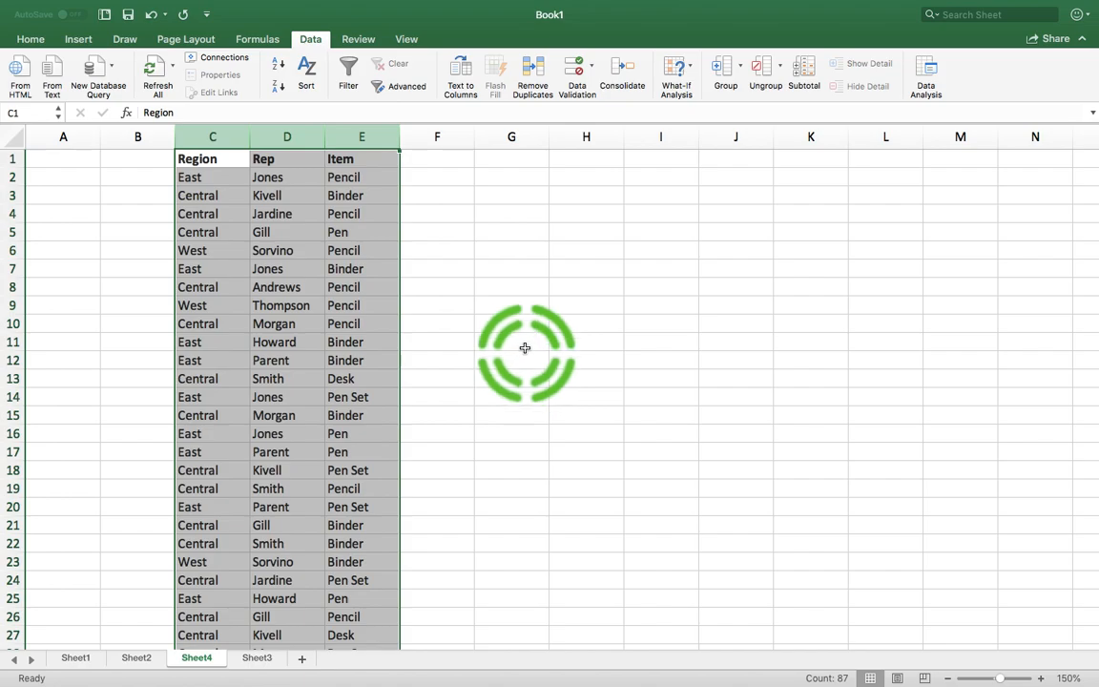
pyautogui.click(523, 346)
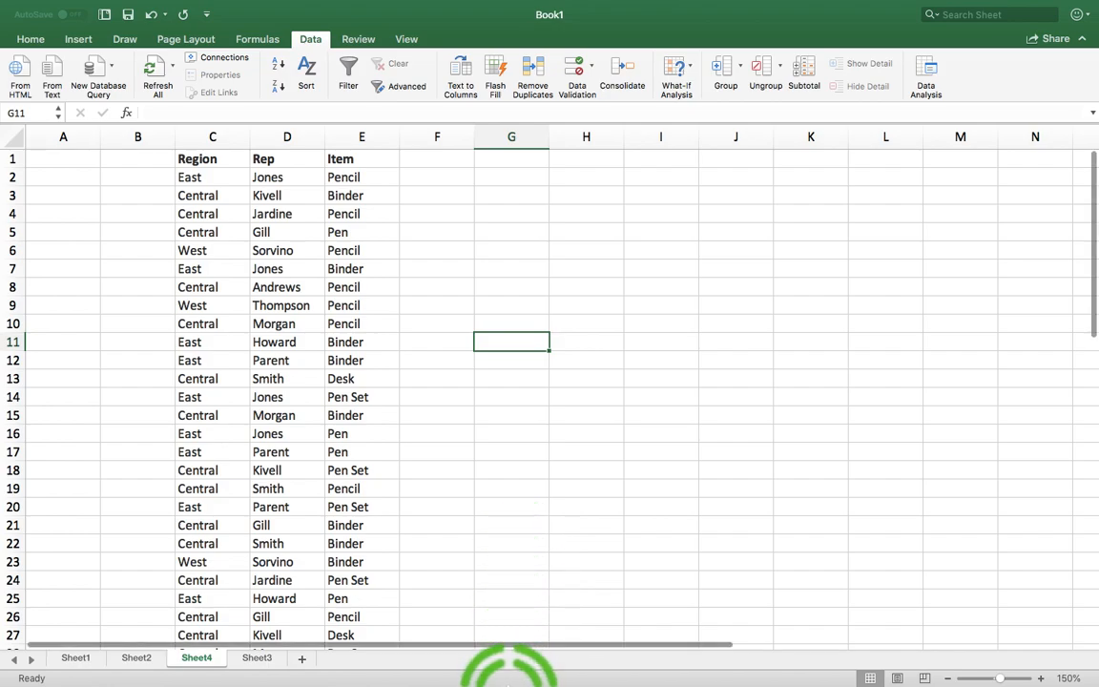
pyautogui.moveTo(506, 676)
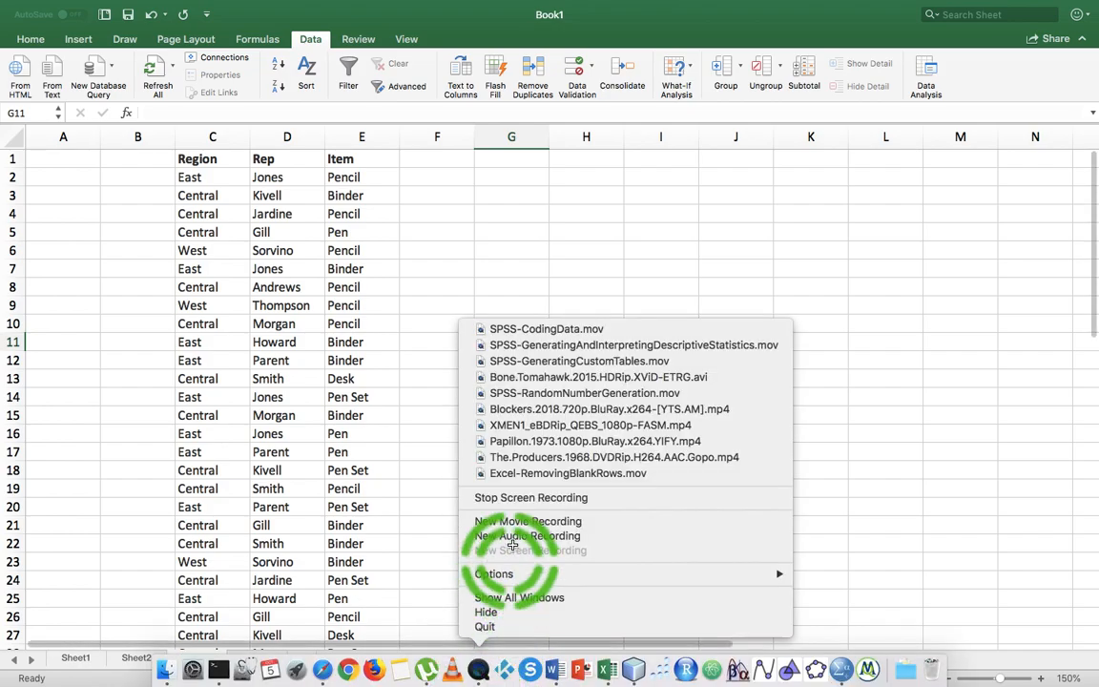